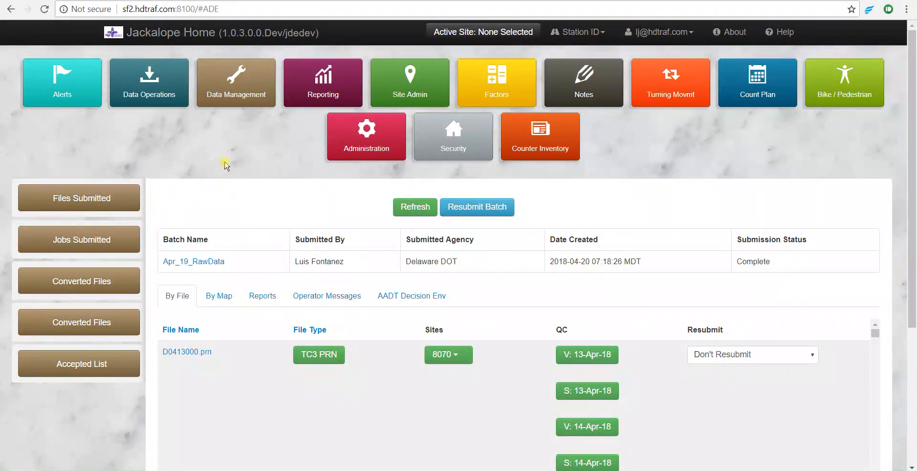
Scroll through the By File list to review each file's QC day results
scroll(723, 186, "down", 3)
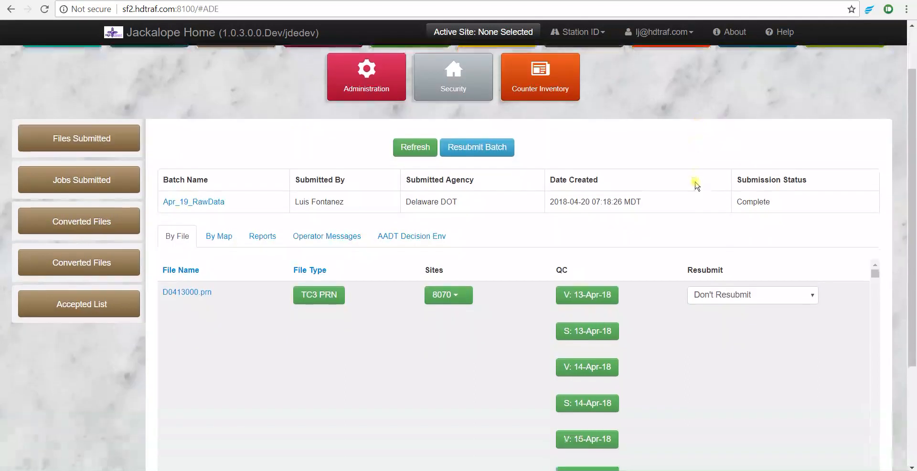
scroll(674, 212, "down", 1)
scroll(674, 212, "down", 8)
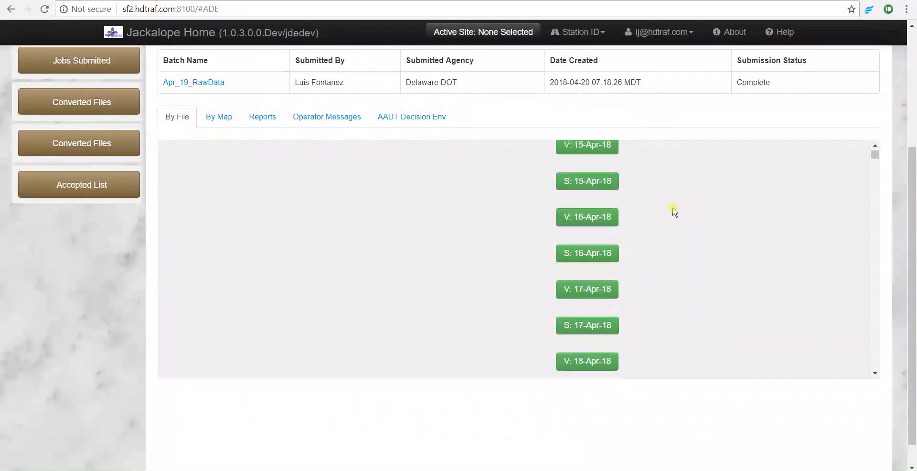
scroll(674, 211, "down", 6)
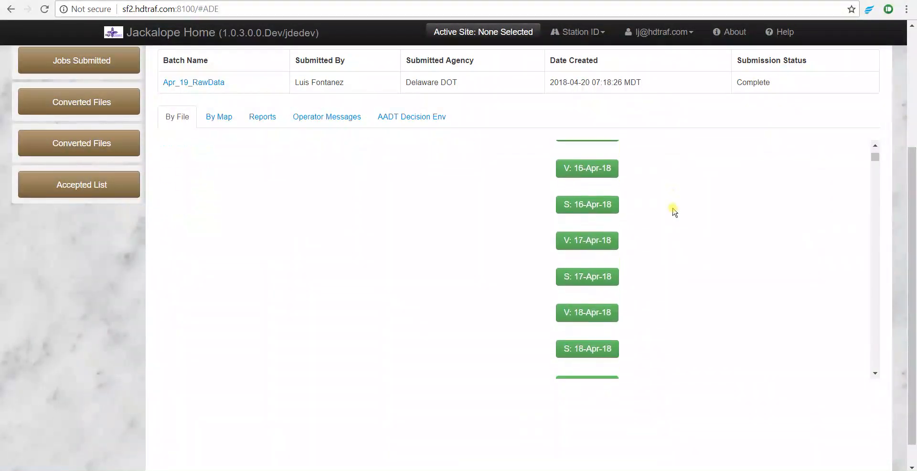
scroll(675, 212, "down", 6)
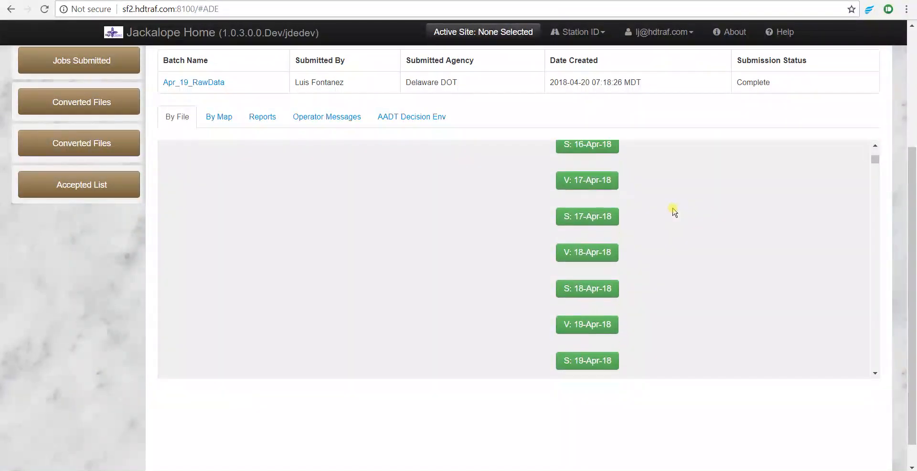
scroll(674, 212, "down", 8)
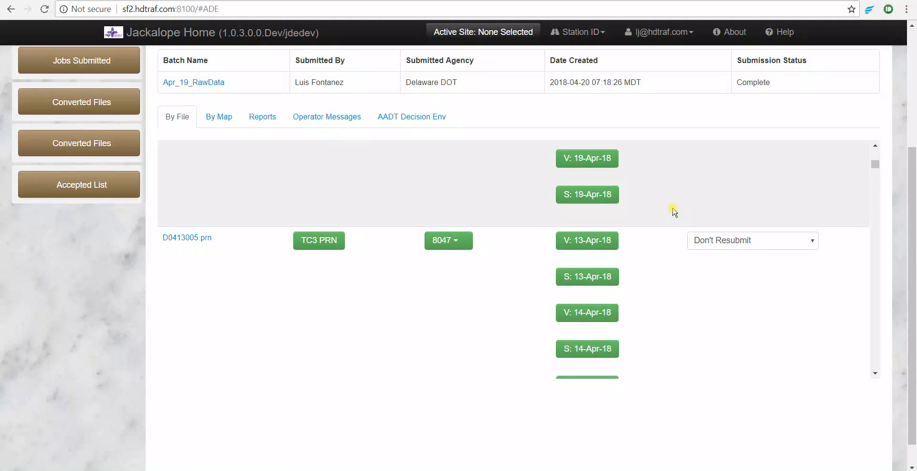
scroll(675, 211, "down", 4)
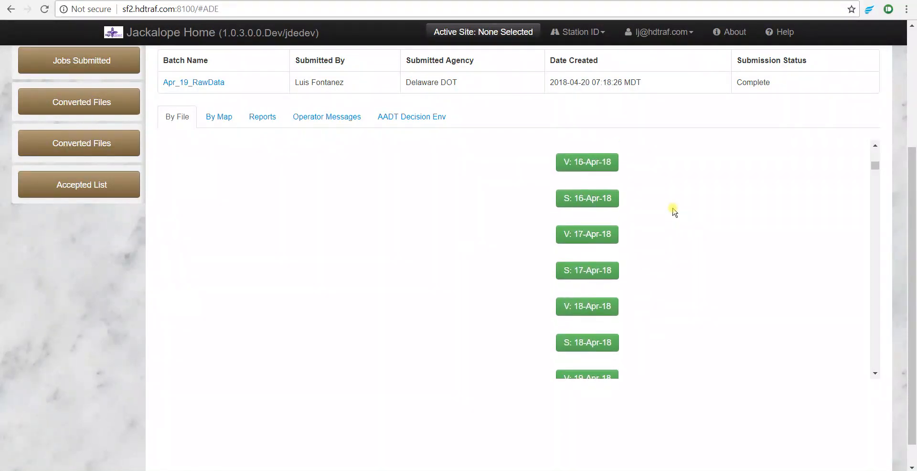
scroll(665, 214, "down", 4)
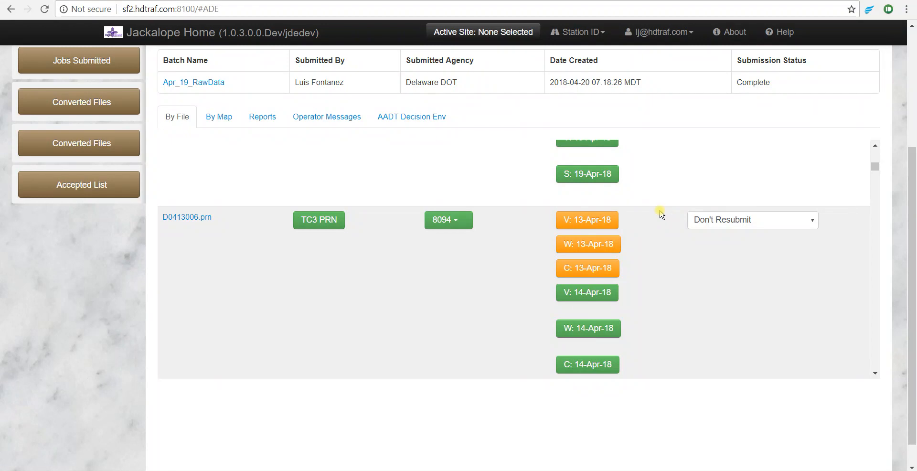
scroll(662, 237, "down", 9)
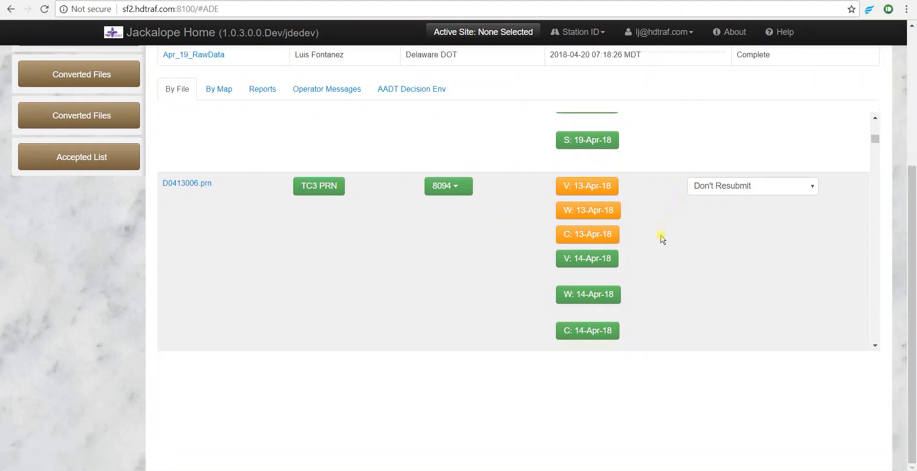
scroll(662, 239, "down", 15)
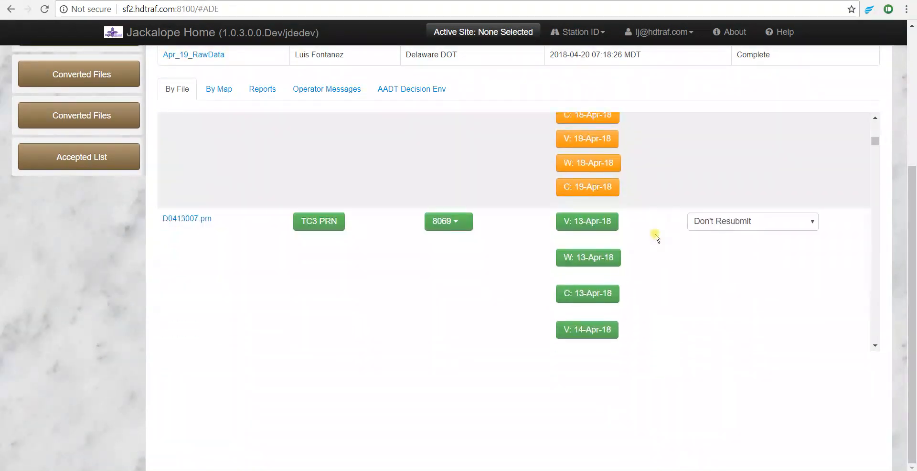
scroll(657, 237, "down", 8)
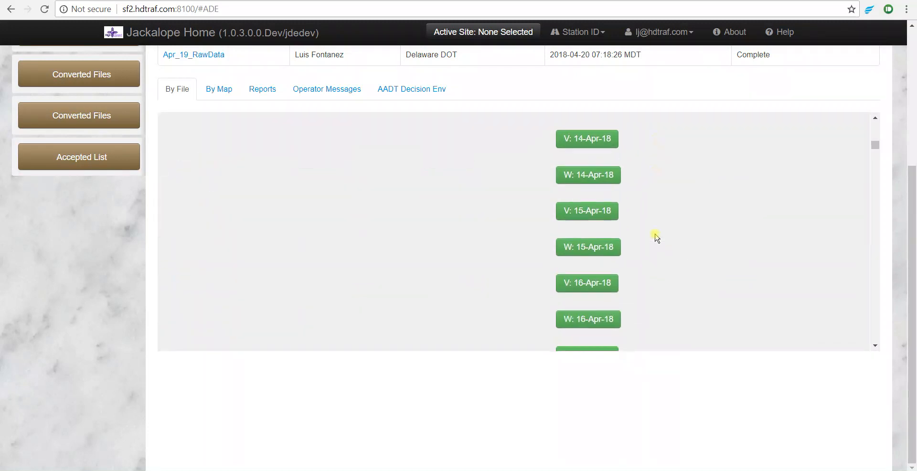
scroll(657, 238, "down", 2)
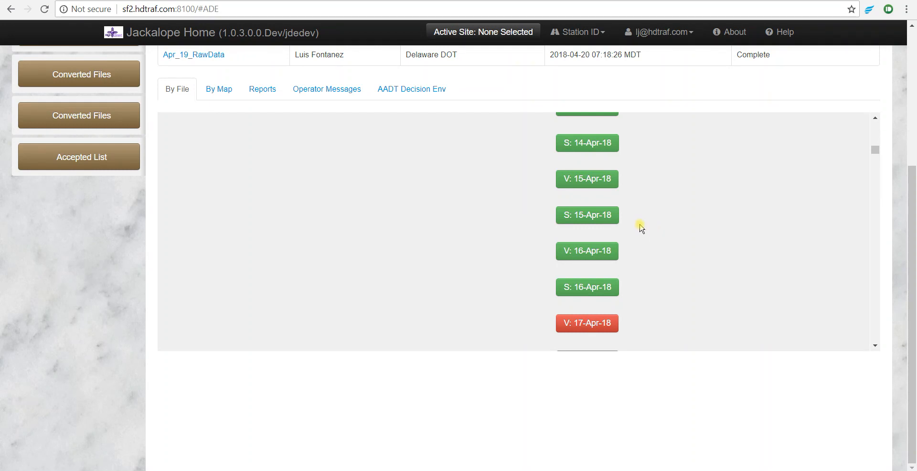
scroll(651, 228, "down", 3)
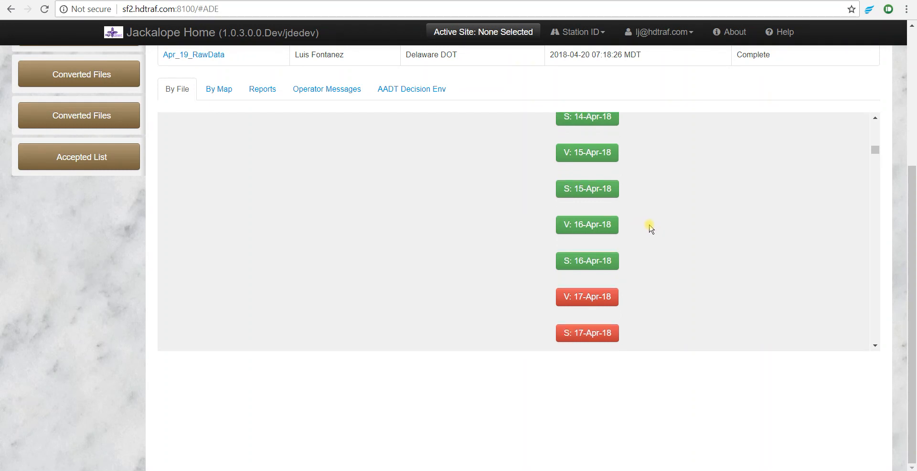
scroll(650, 228, "down", 3)
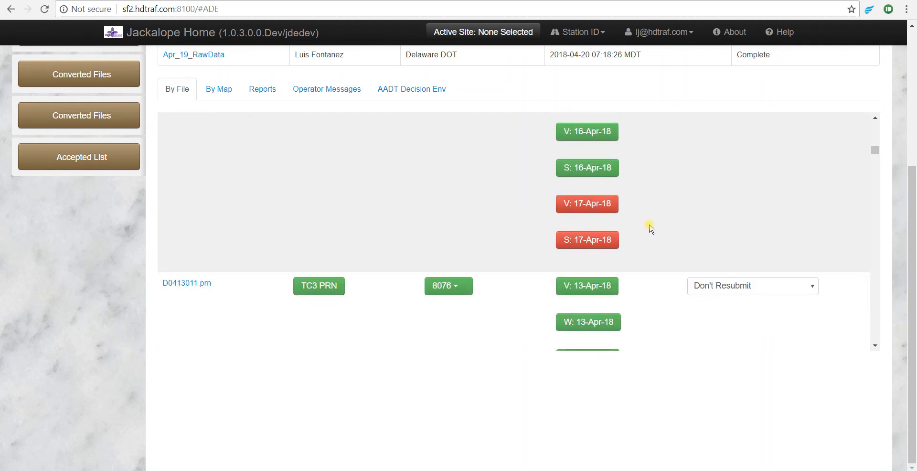
scroll(651, 228, "down", 10)
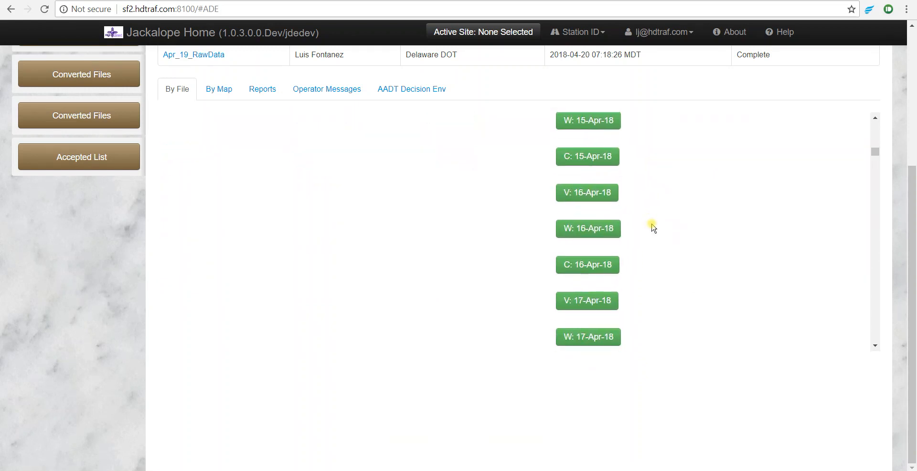
scroll(896, 233, "up", 2)
scroll(896, 233, "up", 1)
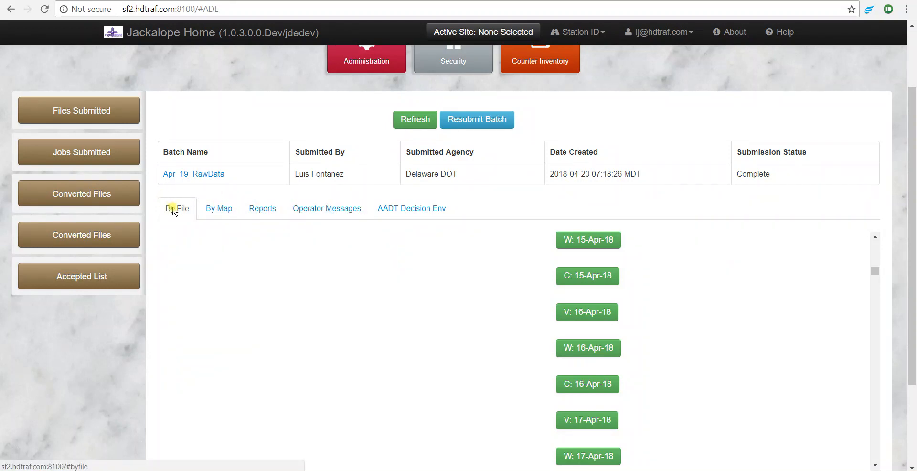
Open the batch's Operator Messages and browse the message list
left_click(325, 209)
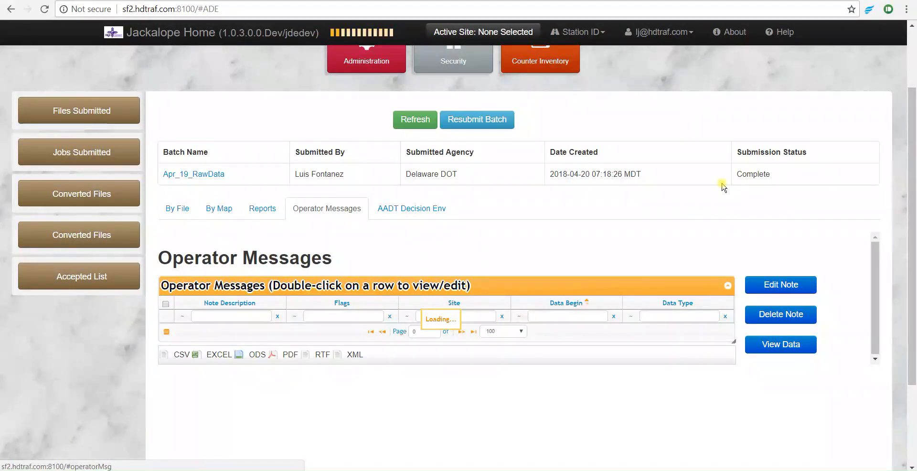
scroll(722, 186, "down", 3)
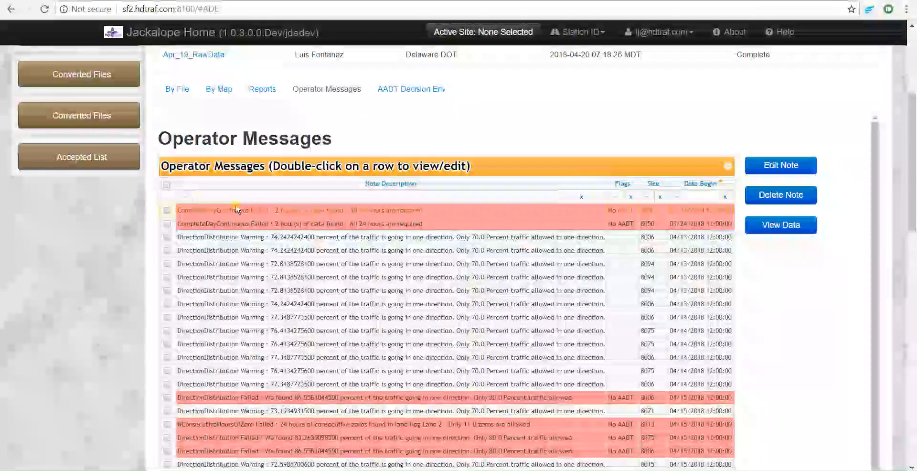
left_click(277, 210)
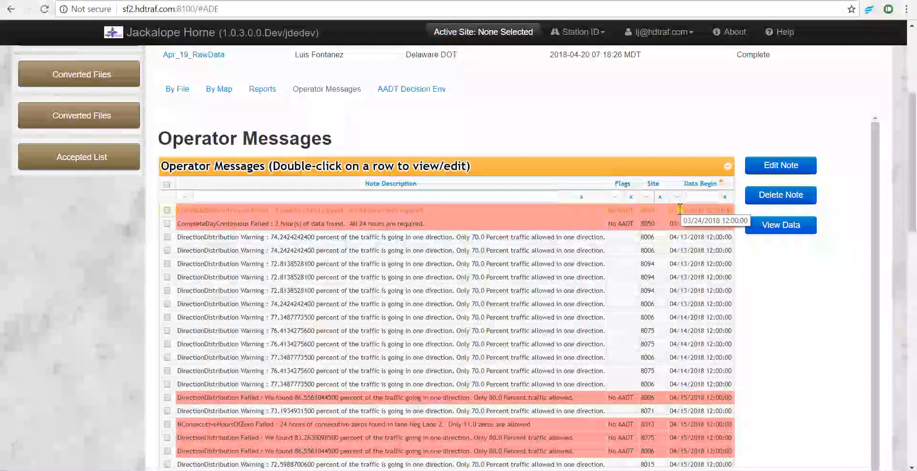
left_click_drag(682, 210, 682, 225)
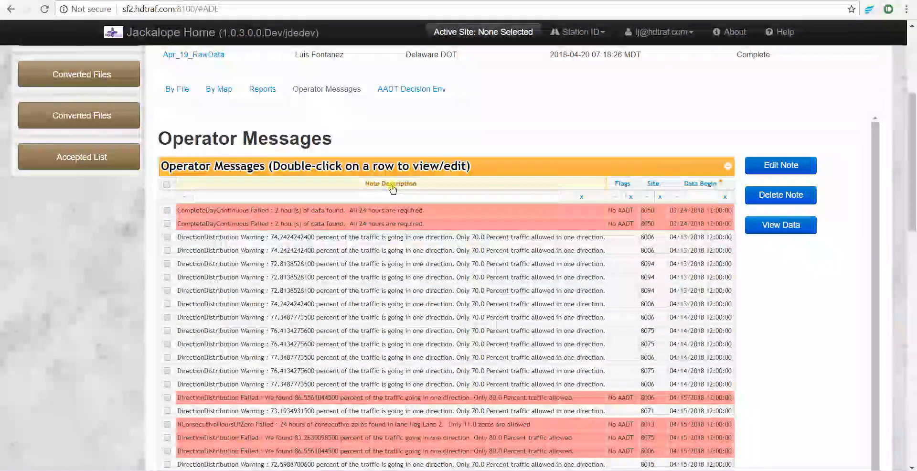
Filter the operator messages by note description "warning"
left_click(252, 197)
type("warning")
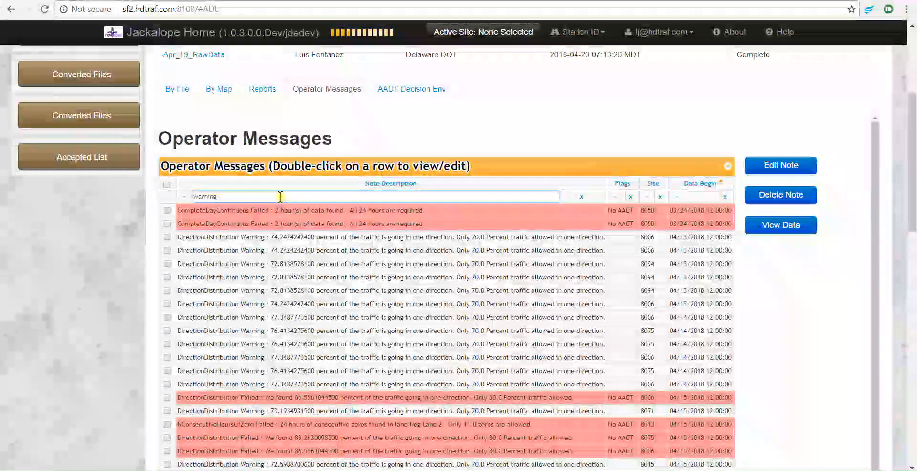
key("Return")
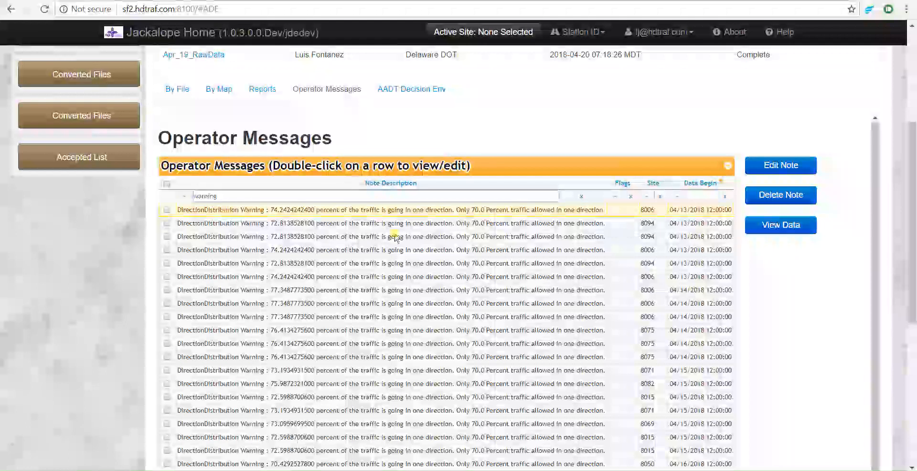
Select all filtered warning messages and delete them, confirming the deletion
left_click_drag(913, 220, 913, 268)
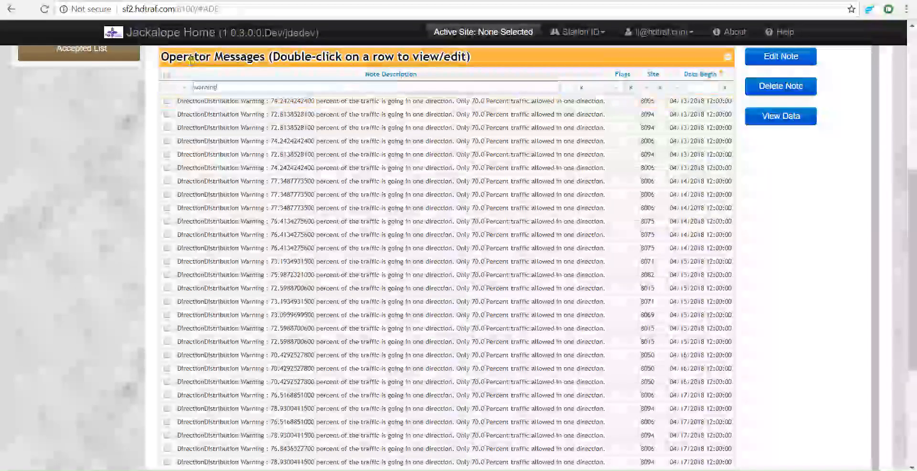
left_click(168, 76)
left_click(168, 76)
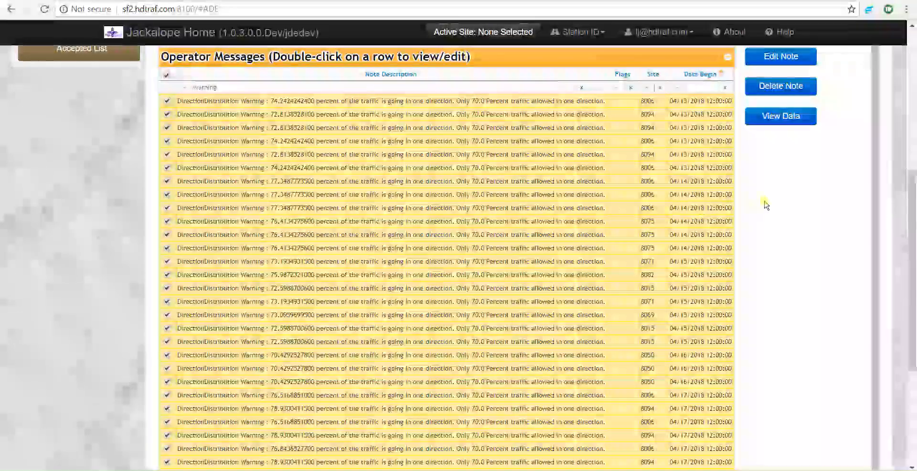
scroll(766, 205, "down", 1)
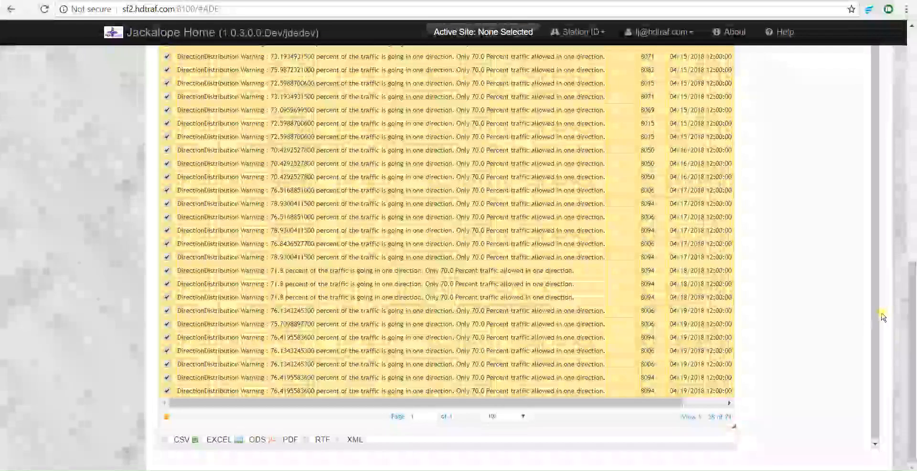
left_click_drag(913, 335, 913, 218)
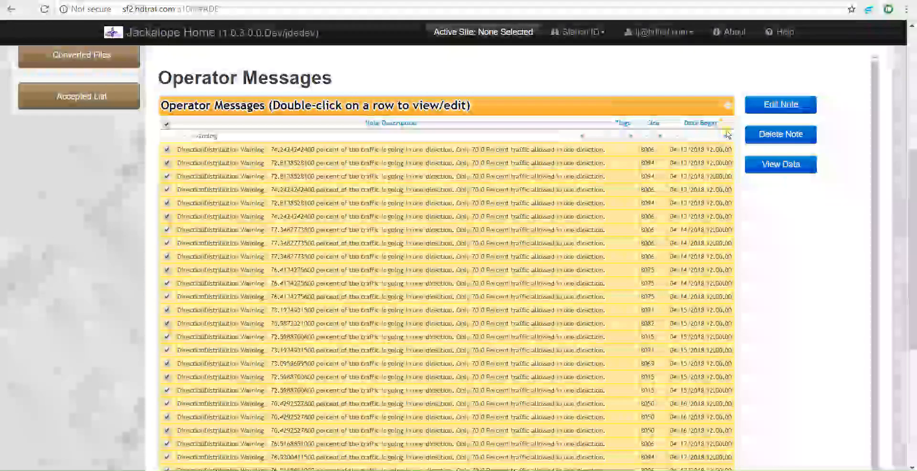
left_click(781, 136)
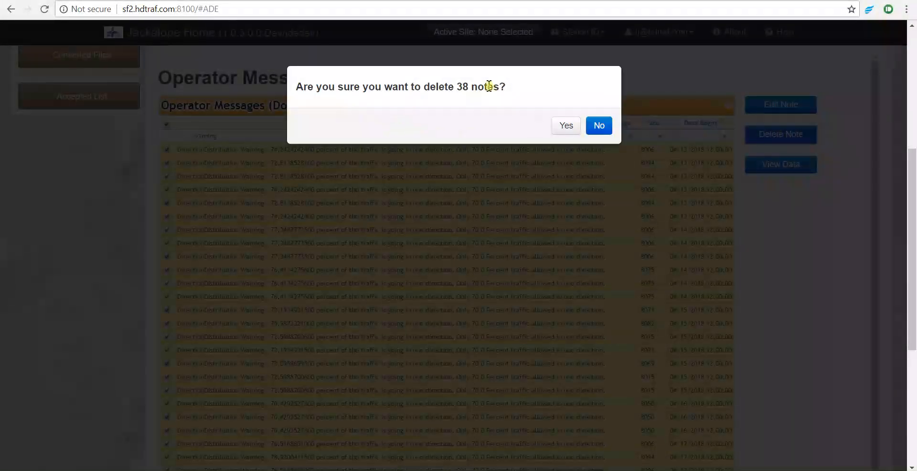
left_click(569, 126)
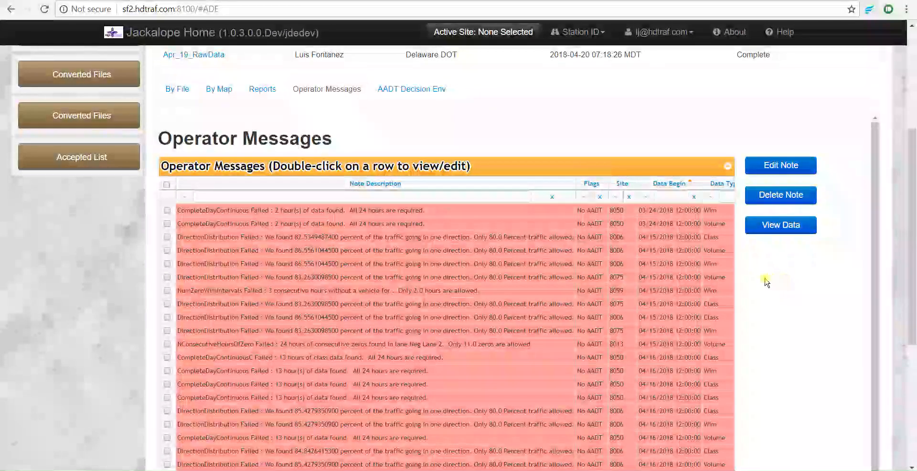
Inspect the Data Begin values of several remaining failed messages
left_click(659, 237)
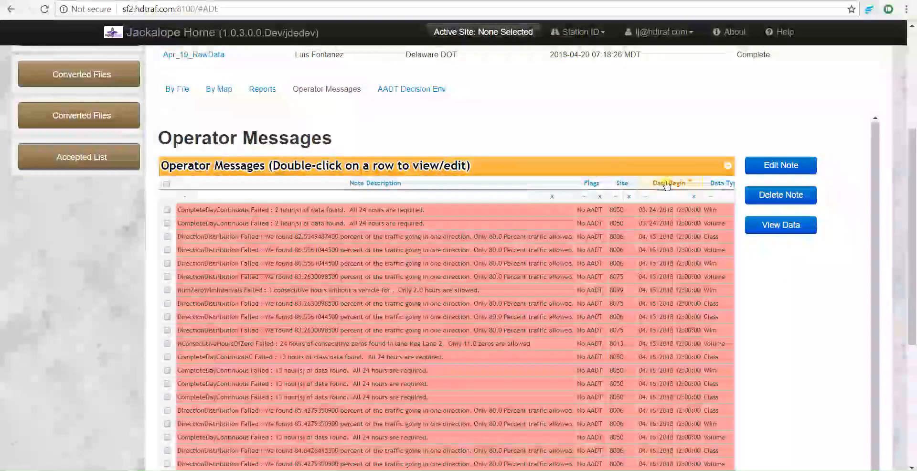
left_click(664, 210)
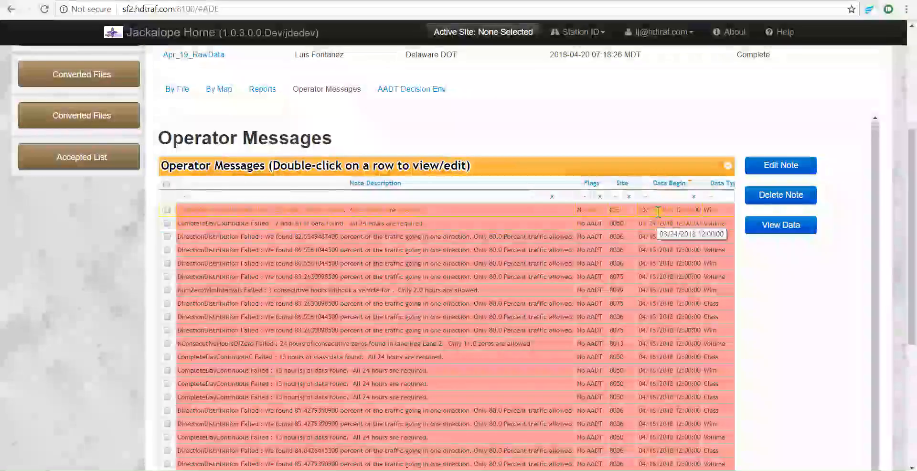
left_click(659, 223)
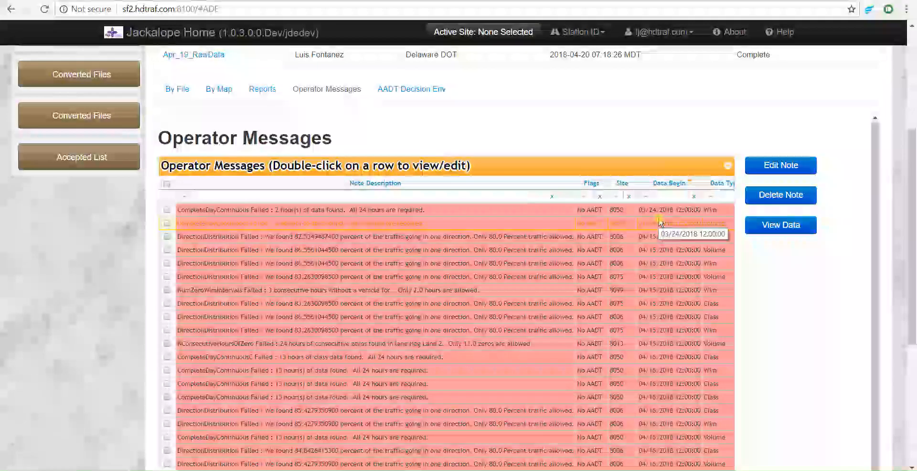
left_click(658, 236)
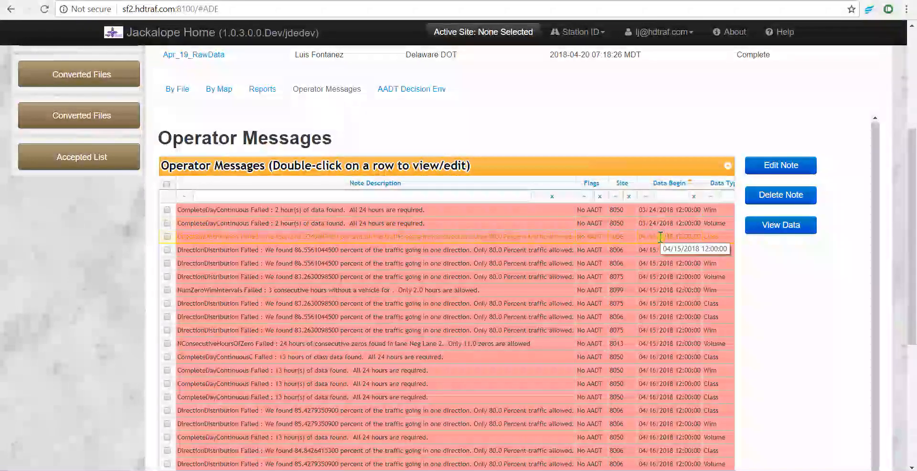
left_click(657, 276)
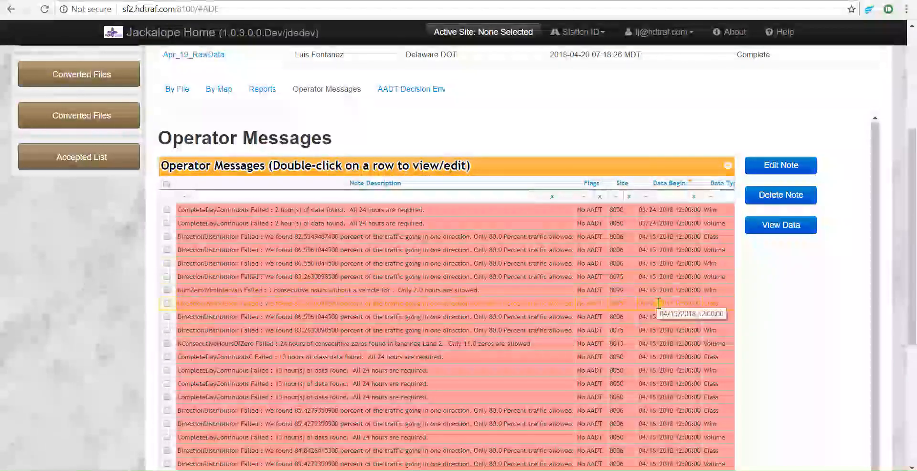
left_click(660, 302)
left_click(658, 262)
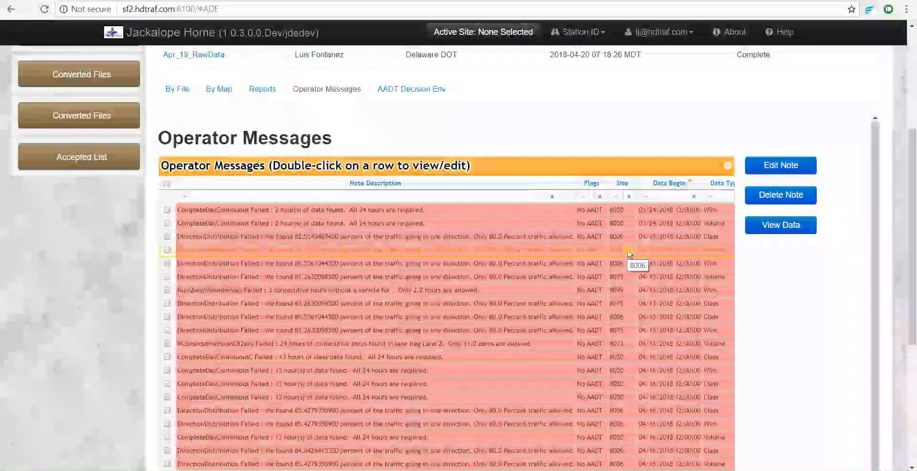
Filter the operator messages to show only site 8006
left_click(626, 318)
left_click(622, 264)
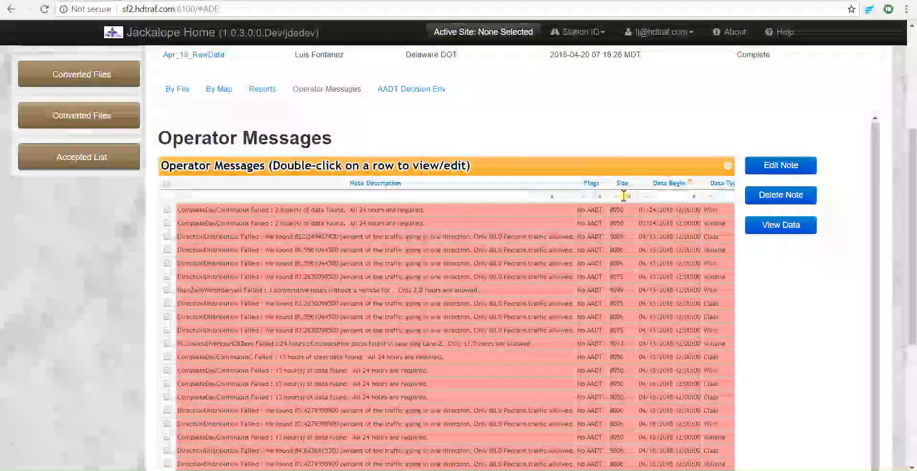
key("Return")
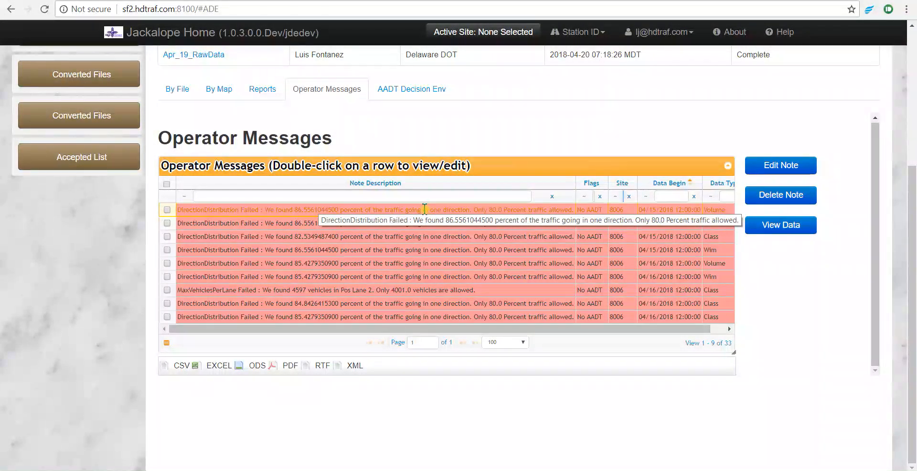
Select the first failed site 8006 message and open its data view, allowing the site's pop-ups
left_click(168, 210)
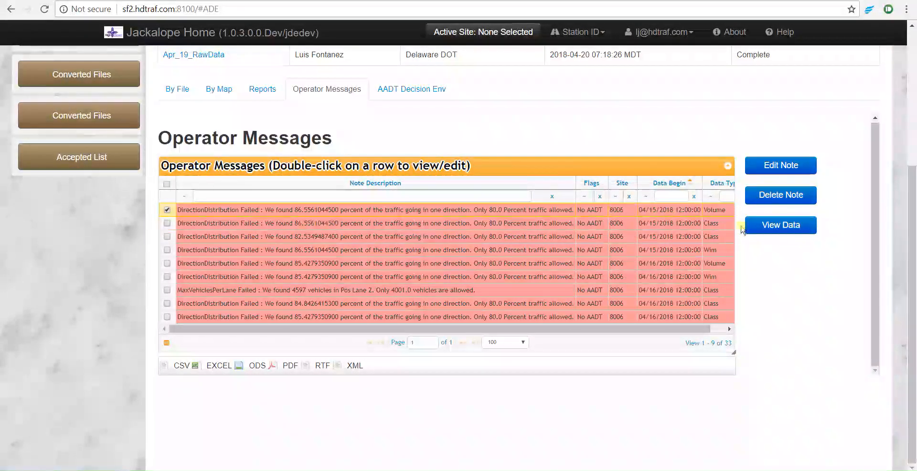
left_click(783, 230)
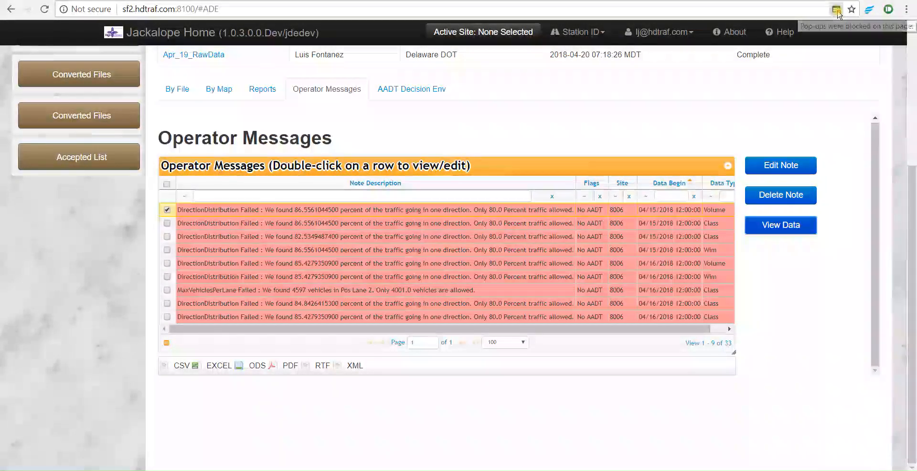
left_click(837, 11)
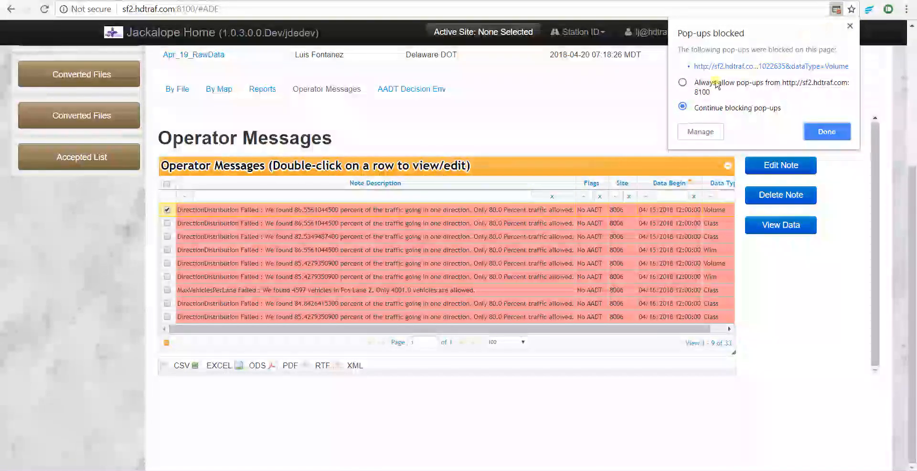
left_click(812, 132)
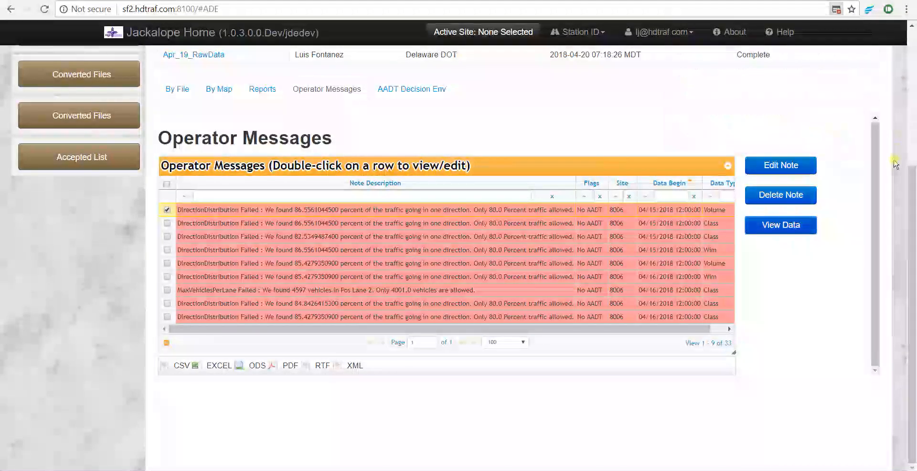
left_click(784, 229)
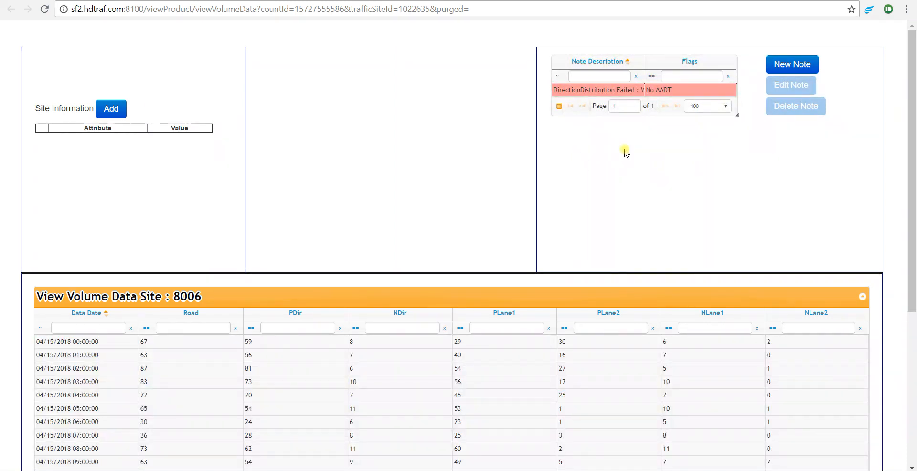
Scroll through the hourly volume data for site 8006
scroll(306, 172, "down", 3)
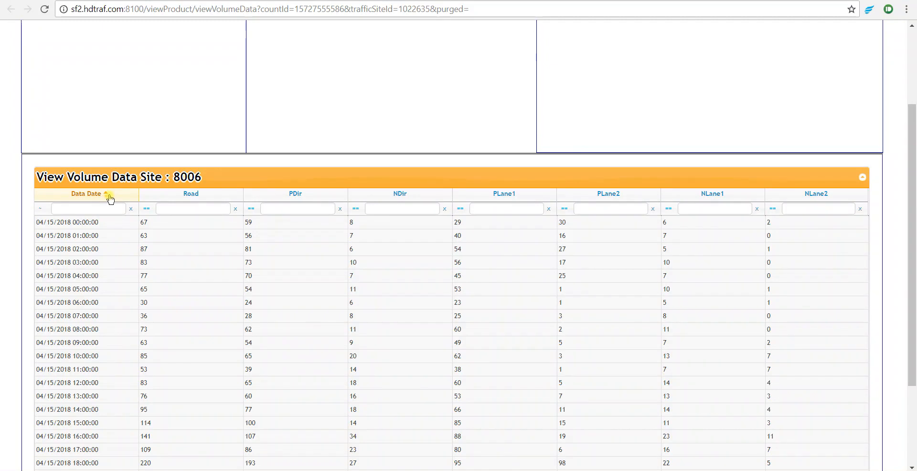
scroll(138, 232, "down", 3)
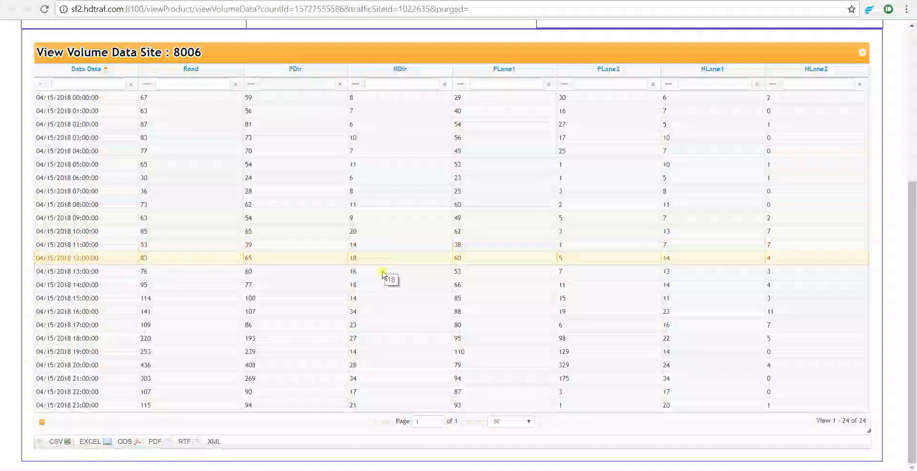
scroll(380, 278, "up", 5)
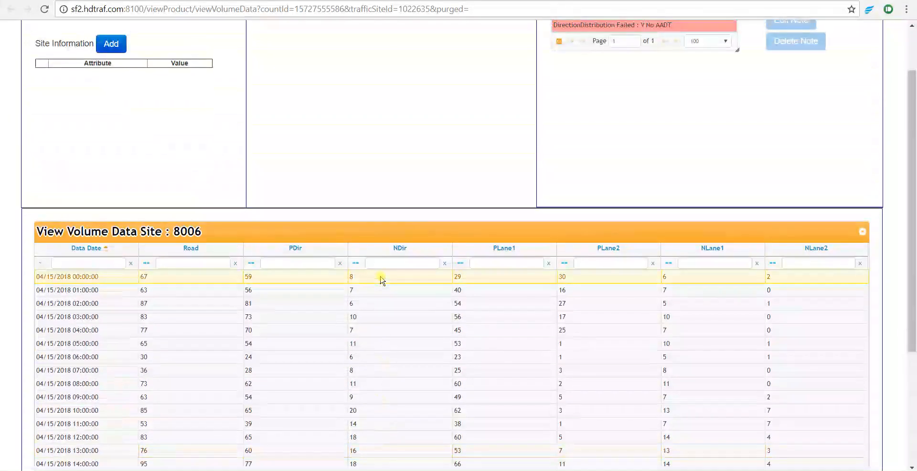
scroll(378, 286, "down", 2)
scroll(258, 334, "up", 1)
scroll(417, 340, "up", 1)
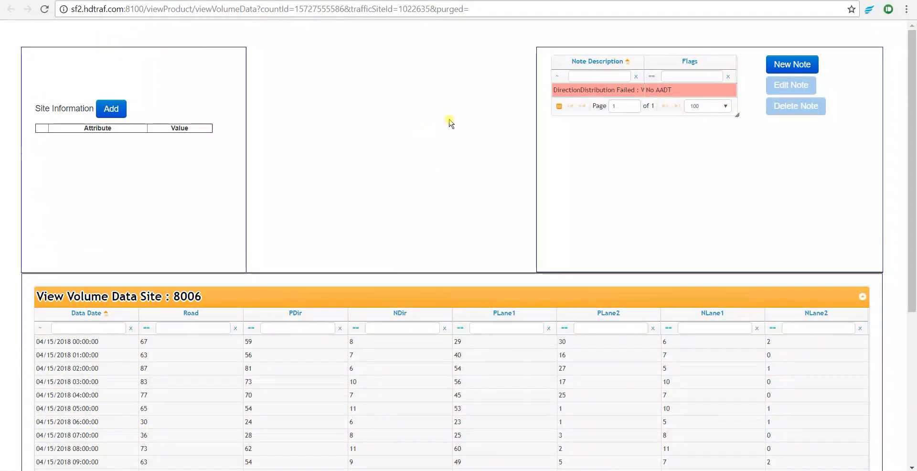
Delete the DirectionDistribution Failed note from the site 8006 data view, confirming the removal
left_click(611, 90)
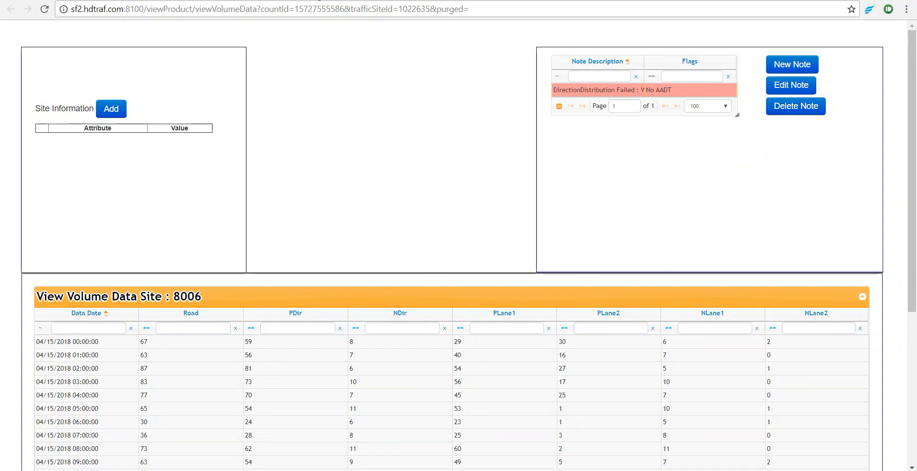
left_click(267, 1)
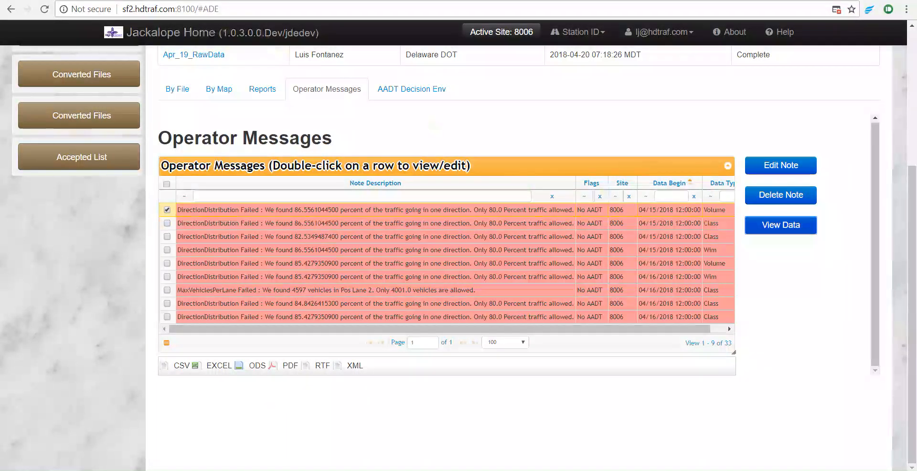
left_click(781, 225)
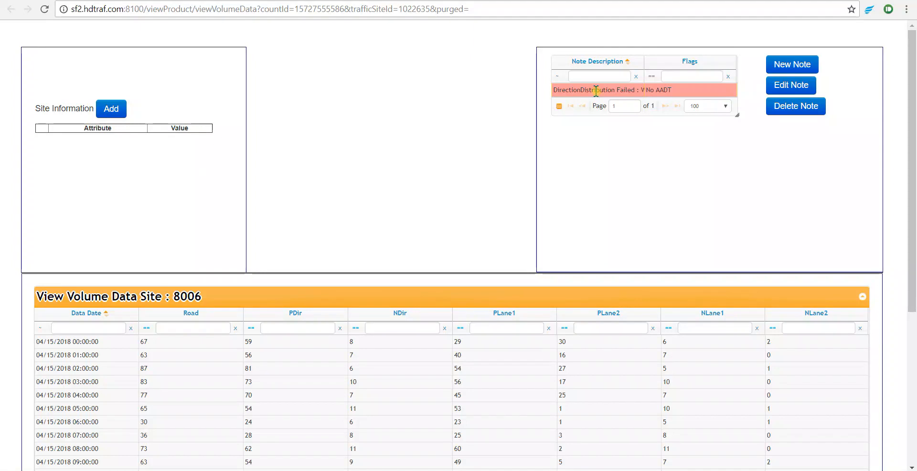
left_click(800, 115)
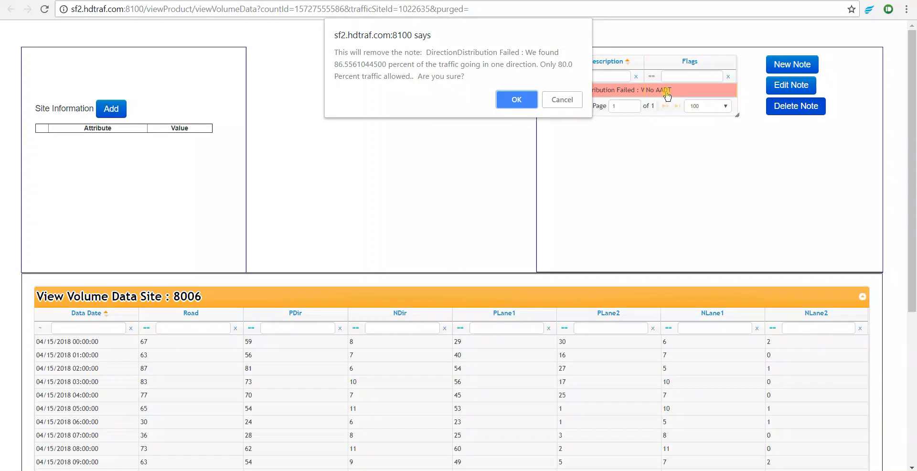
left_click(518, 101)
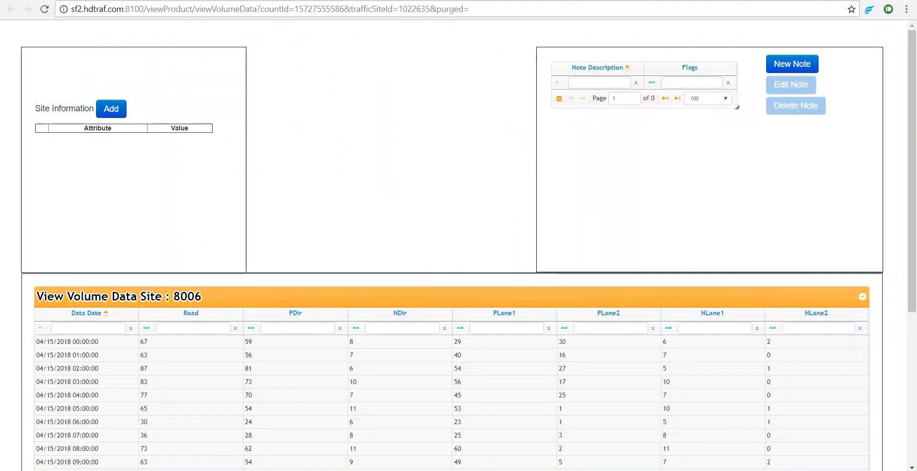
Return to the batch page and refresh it
left_click(146, 1)
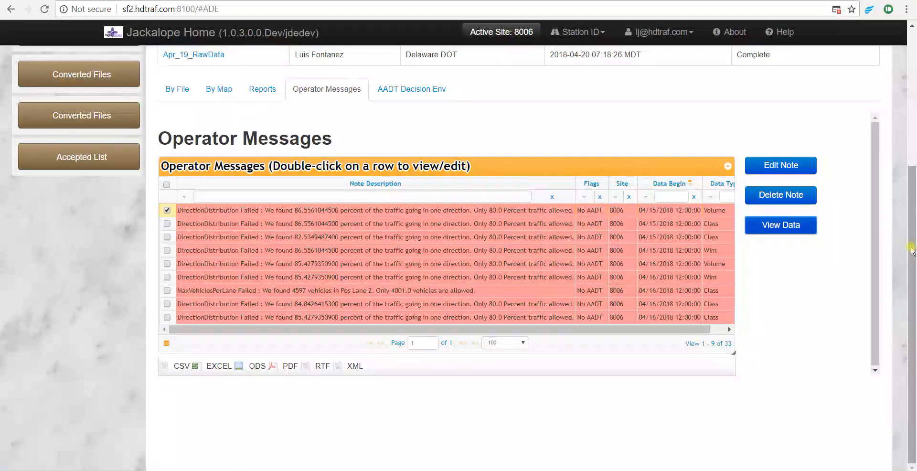
scroll(882, 195, "up", 2)
left_click(417, 80)
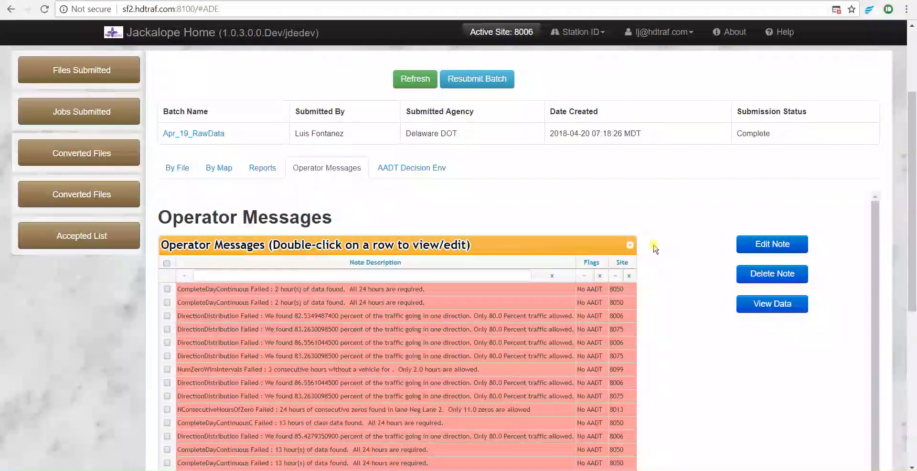
Select the first remaining site 8006 failed message and delete it, confirming the deletion
scroll(662, 253, "down", 1)
scroll(665, 256, "down", 2)
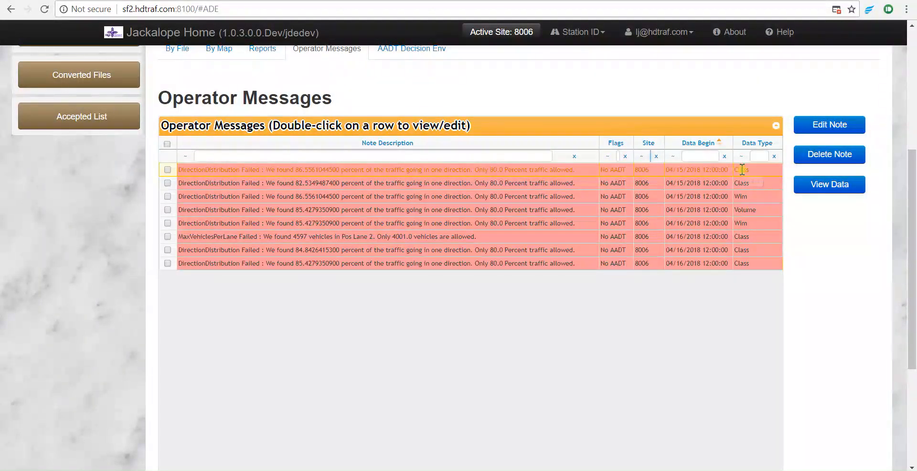
left_click(168, 170)
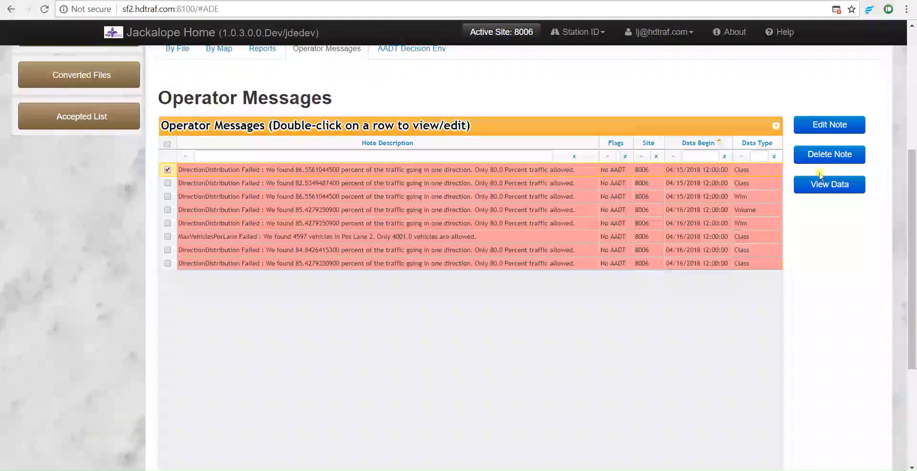
left_click(835, 154)
left_click(564, 127)
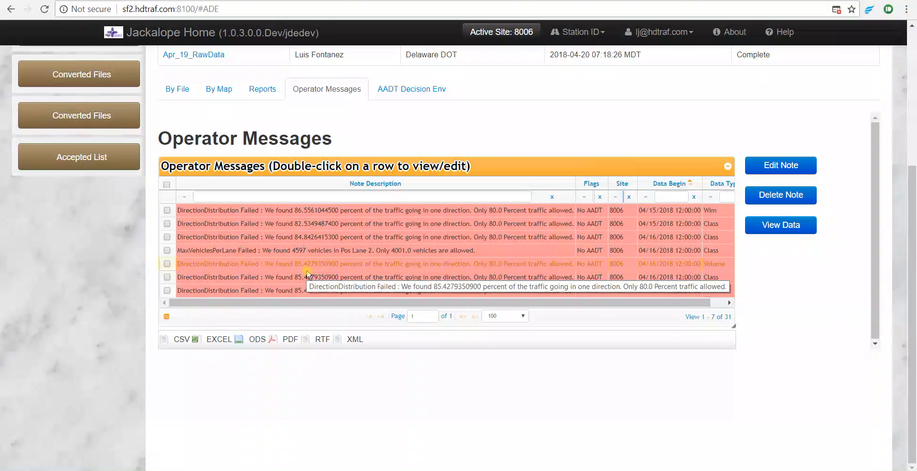
Select all remaining site 8006 messages and delete them, confirming the deletion
left_click(167, 185)
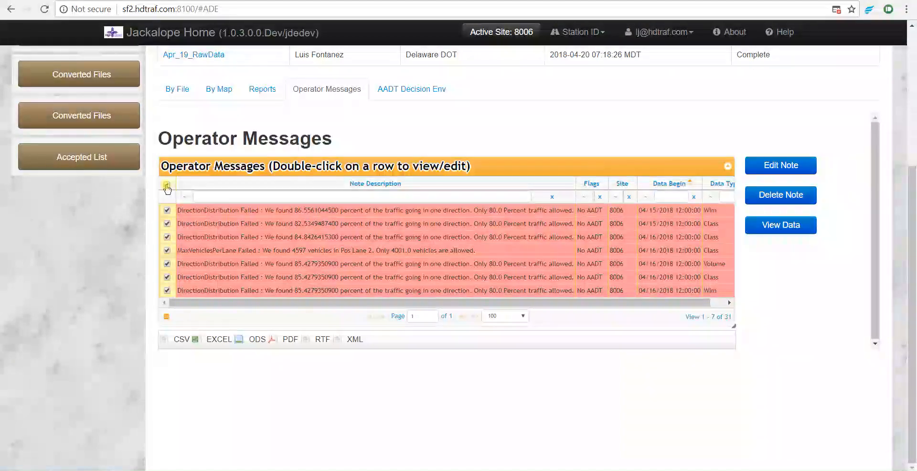
left_click(775, 196)
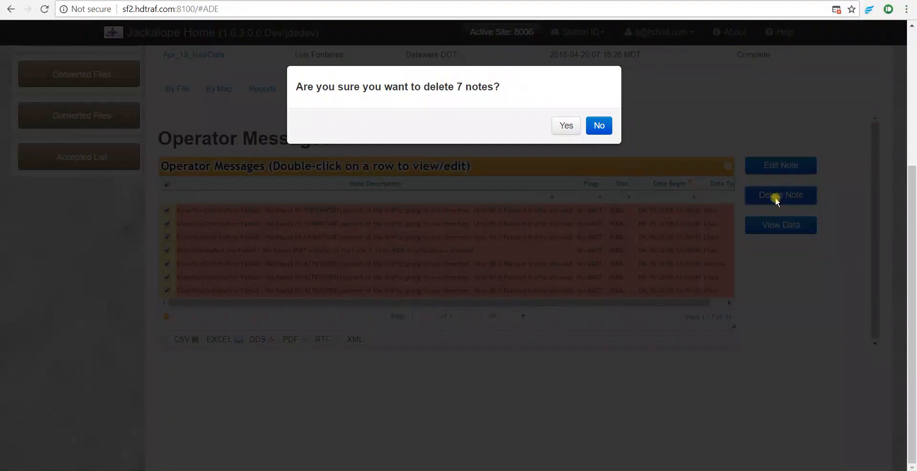
left_click(566, 127)
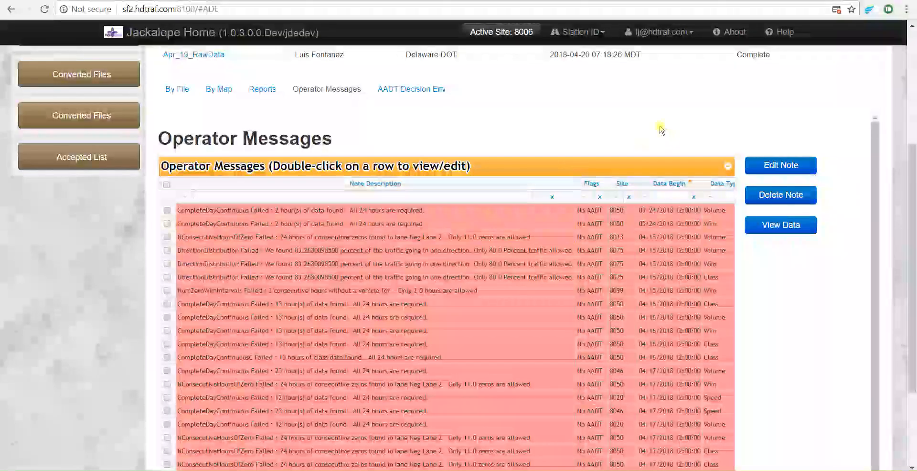
Review the remaining operator messages and switch to the batch's By File view
scroll(599, 256, "down", 2)
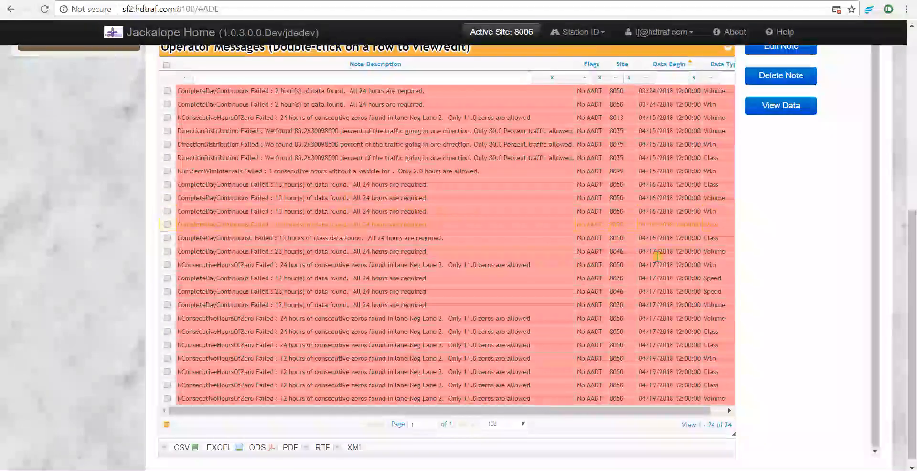
scroll(783, 288, "up", 1)
scroll(660, 268, "up", 3)
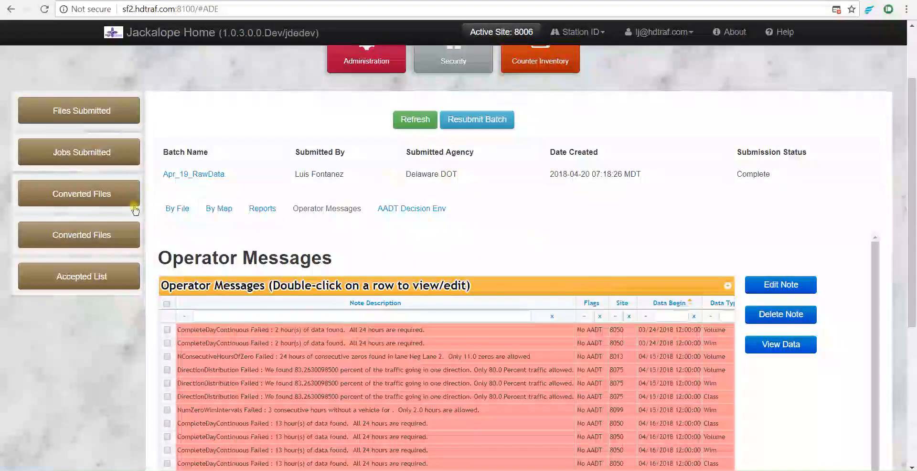
left_click(183, 210)
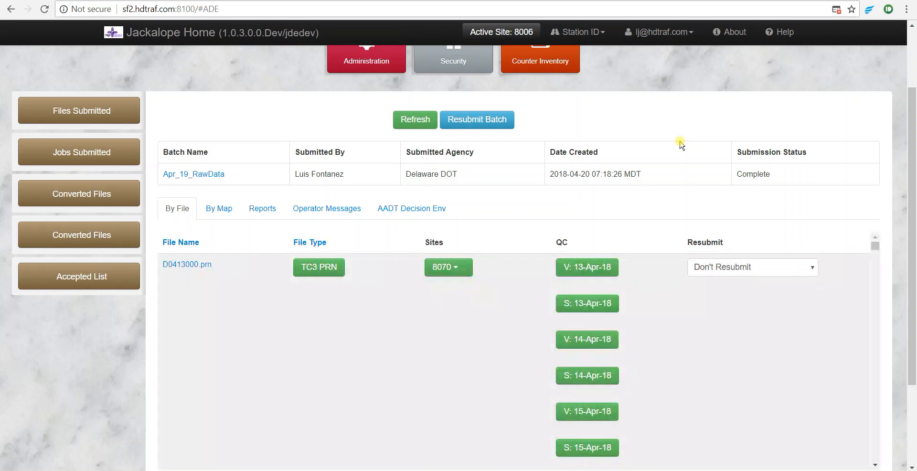
Search the By File list for 8006 and browse the matching files' QC results
key("ctrl+f")
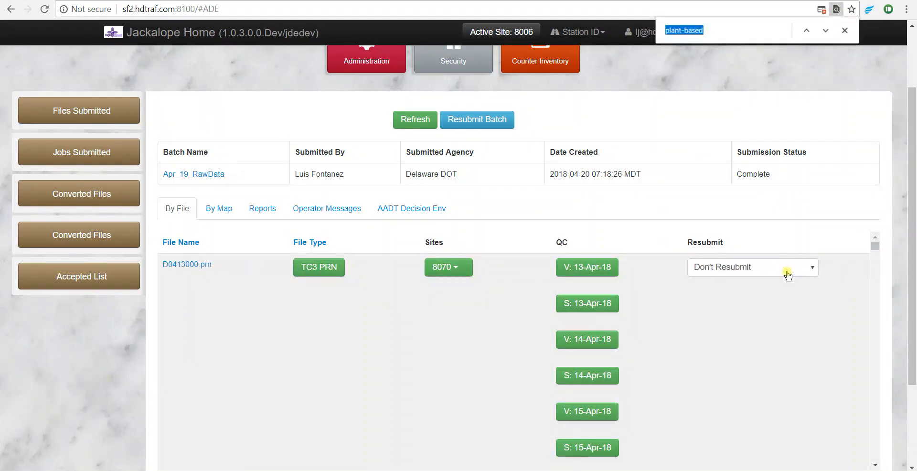
type("8006")
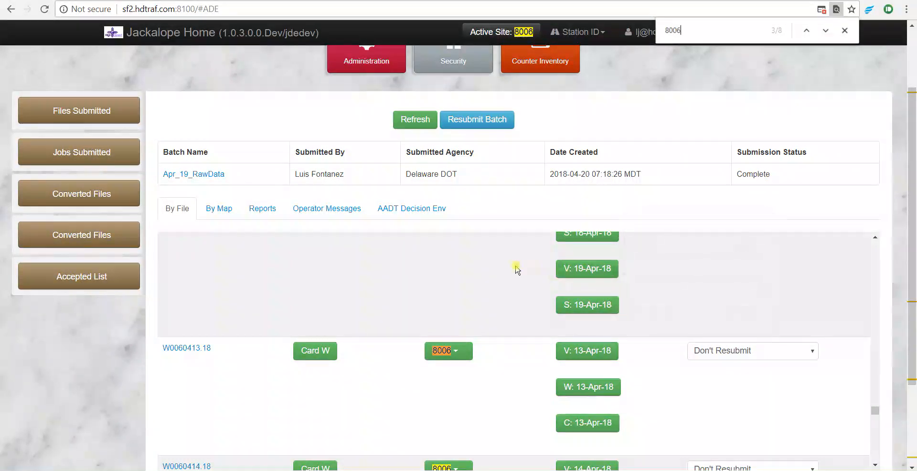
scroll(519, 275, "down", 1)
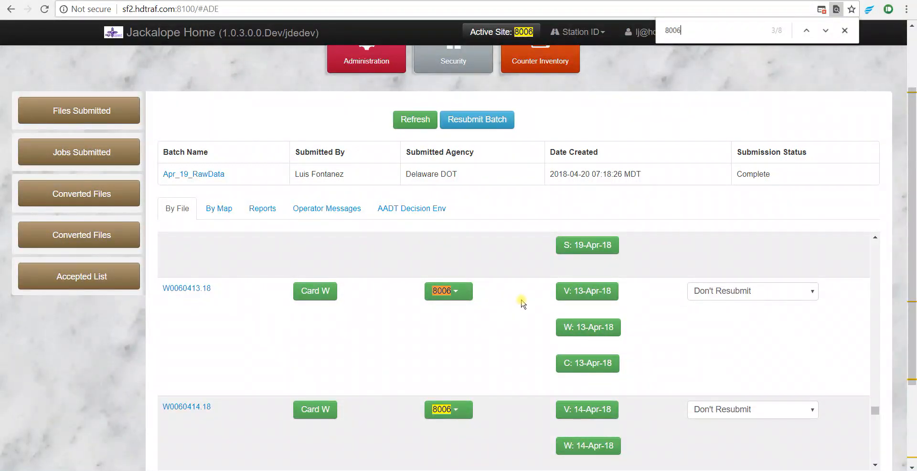
scroll(564, 296, "down", 2)
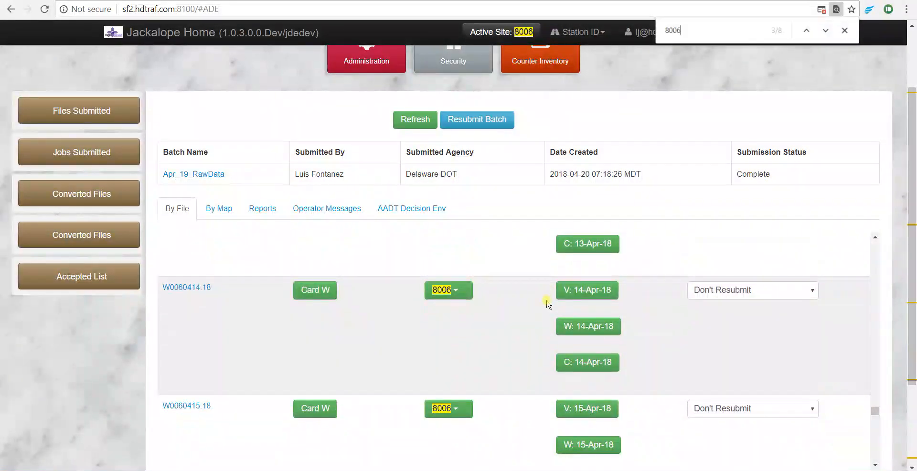
scroll(519, 300, "down", 1)
scroll(525, 322, "down", 3)
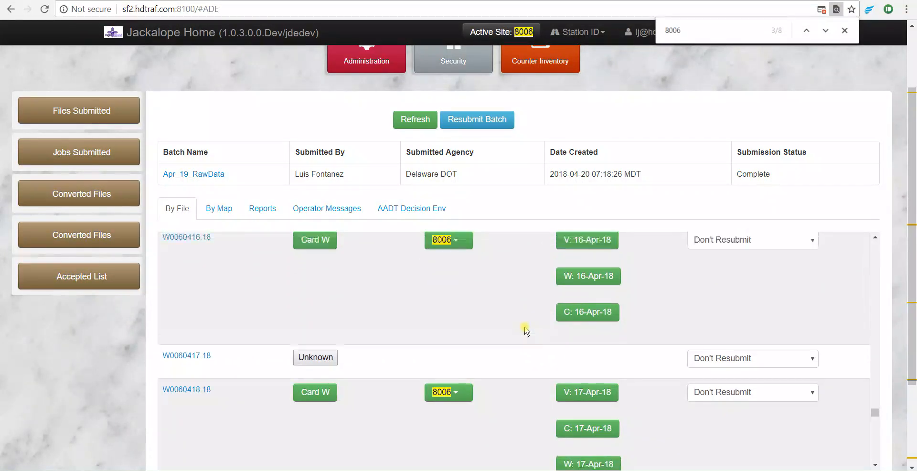
scroll(502, 332, "up", 2)
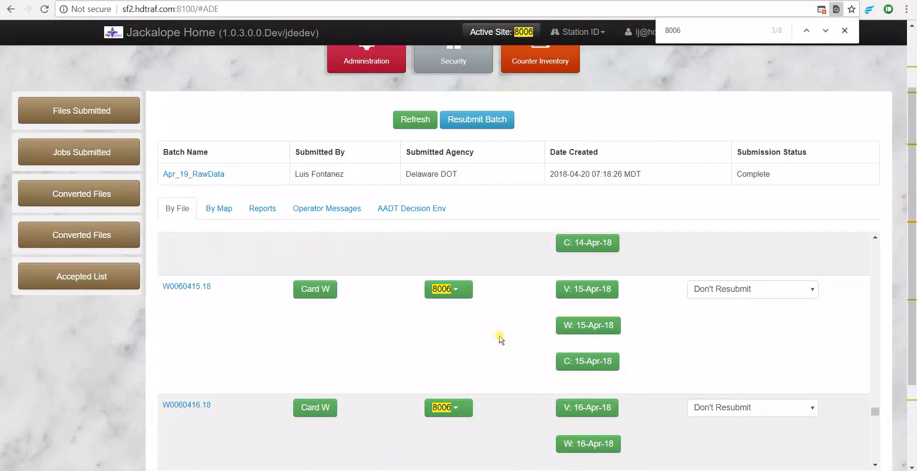
scroll(518, 372, "down", 4)
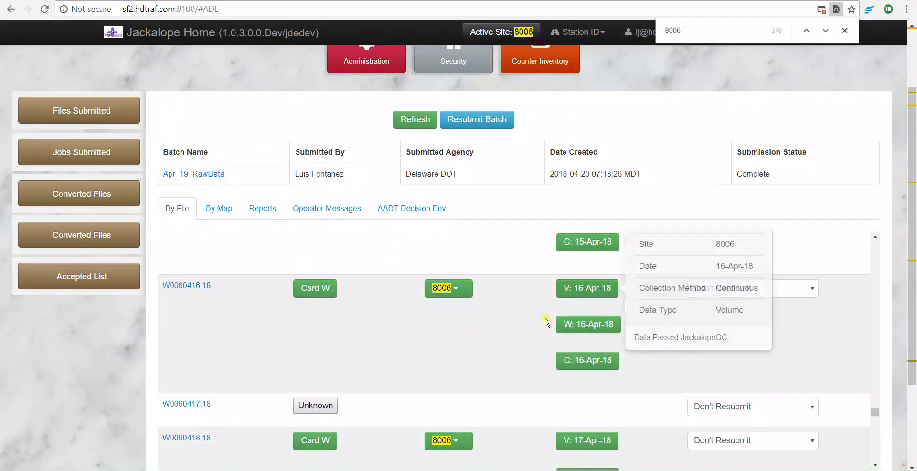
scroll(538, 328, "up", 5)
scroll(543, 330, "up", 1)
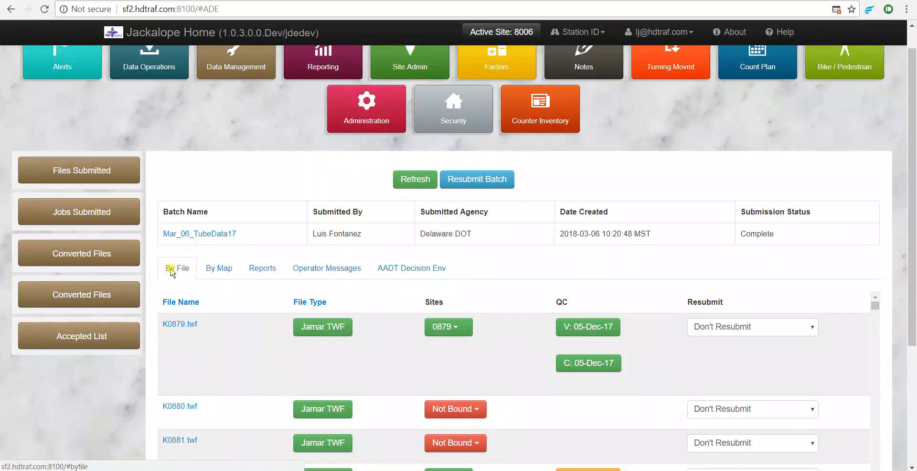
Browse the file list of batch Mar_06_TubeData17
scroll(238, 210, "down", 1)
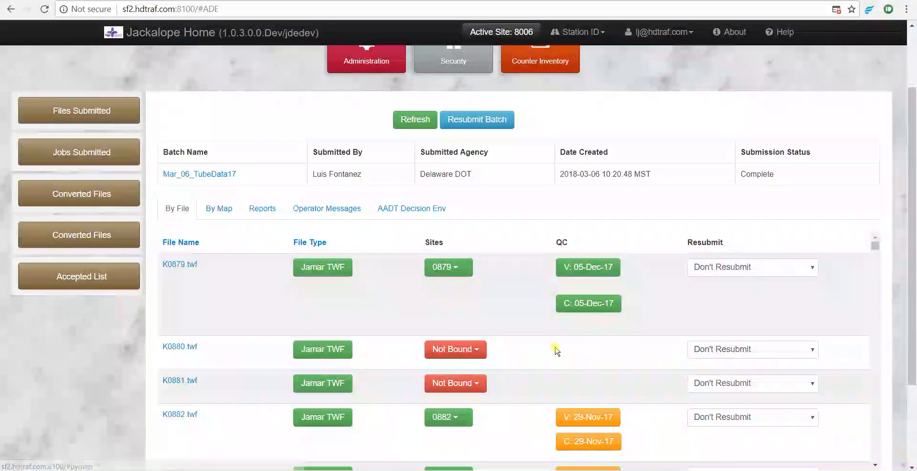
scroll(516, 299, "down", 1)
mouse_move(586, 359)
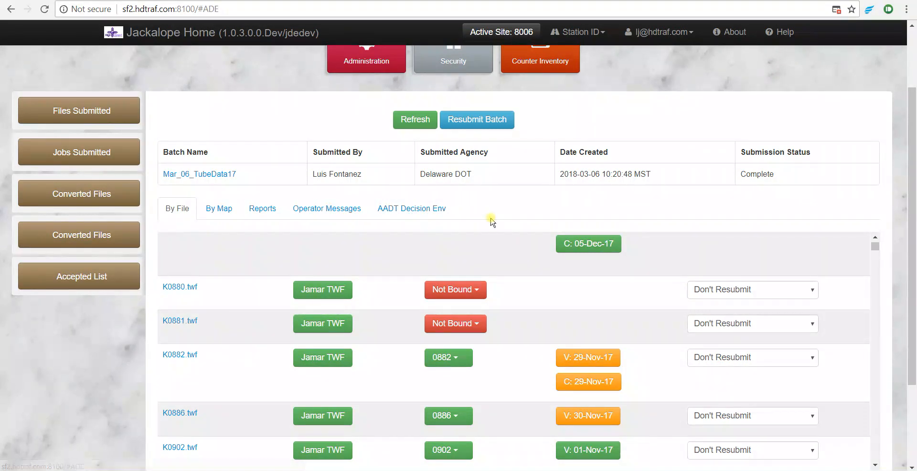
Open the volume data behind file K1083's QC result and scroll through its 15-minute counts
scroll(491, 219, "down", 3)
scroll(516, 262, "down", 15)
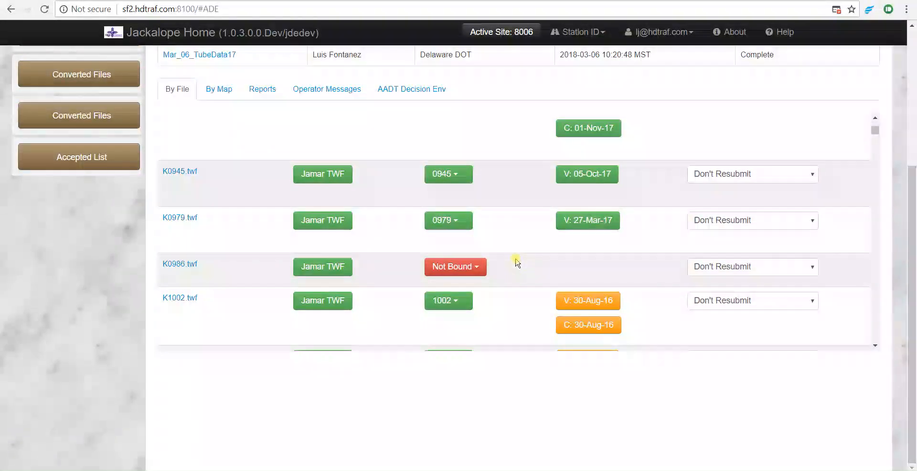
left_click(562, 228)
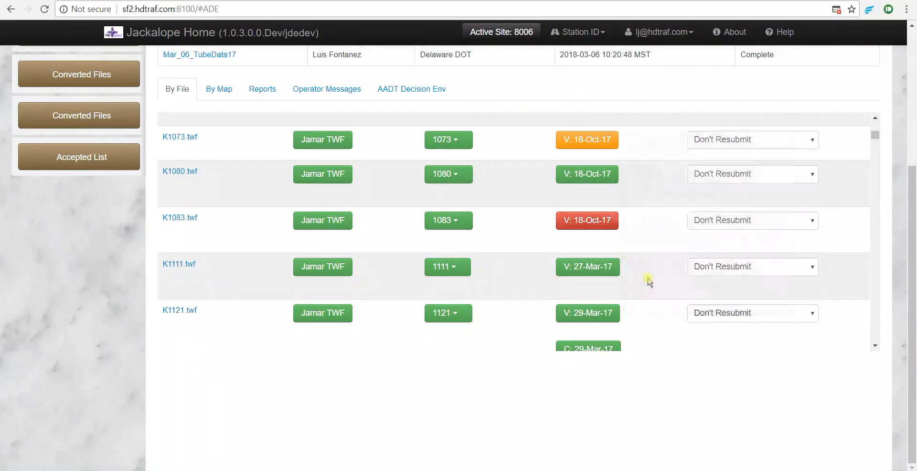
left_click(585, 229)
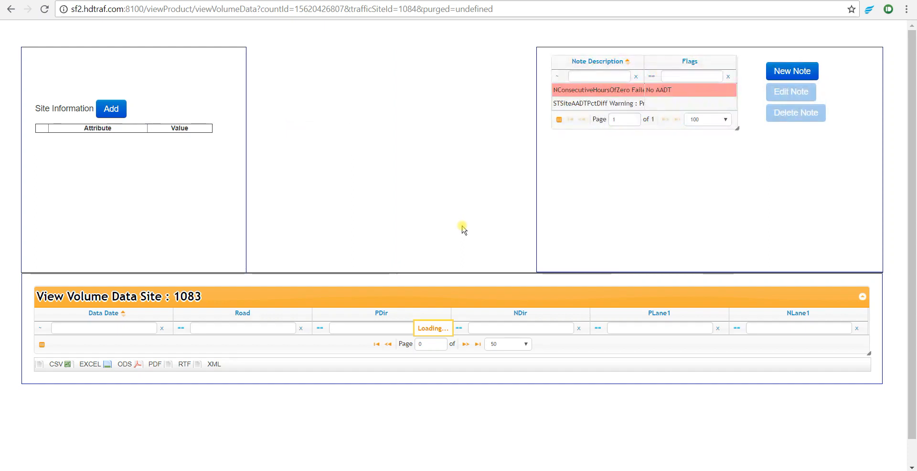
scroll(462, 230, "down", 7)
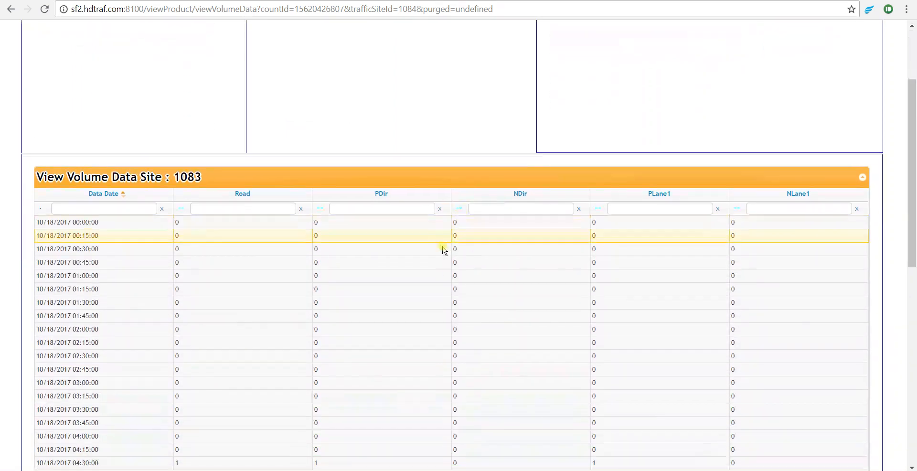
scroll(441, 252, "down", 4)
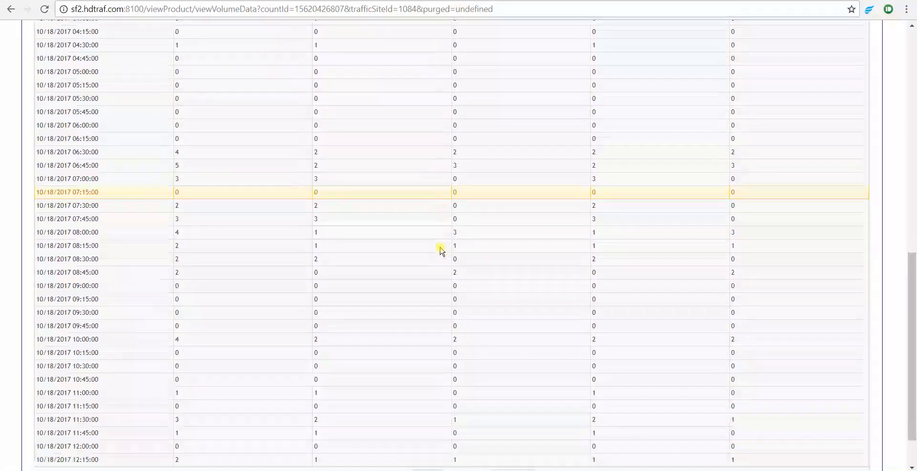
scroll(268, 280, "up", 5)
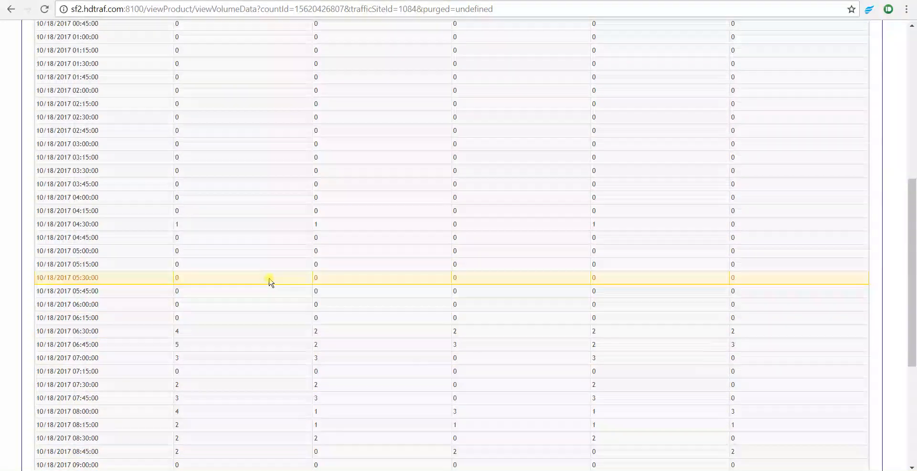
scroll(269, 281, "up", 1)
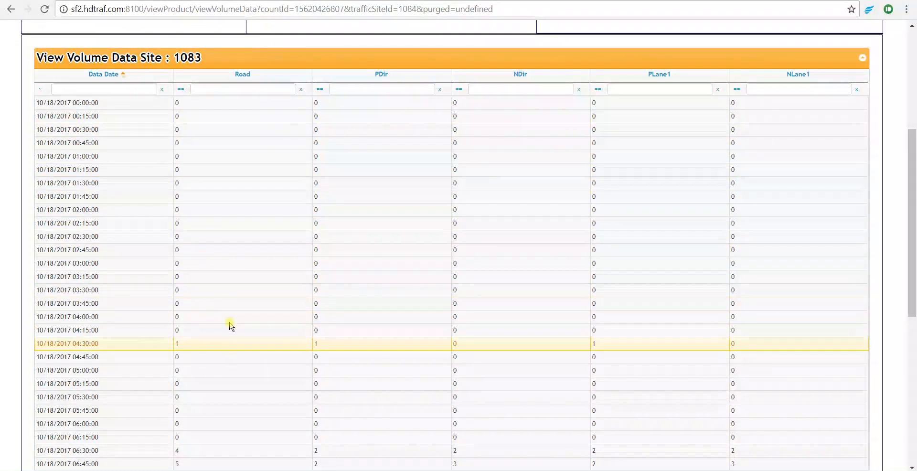
scroll(237, 313, "down", 1)
scroll(234, 304, "down", 4)
scroll(233, 278, "up", 8)
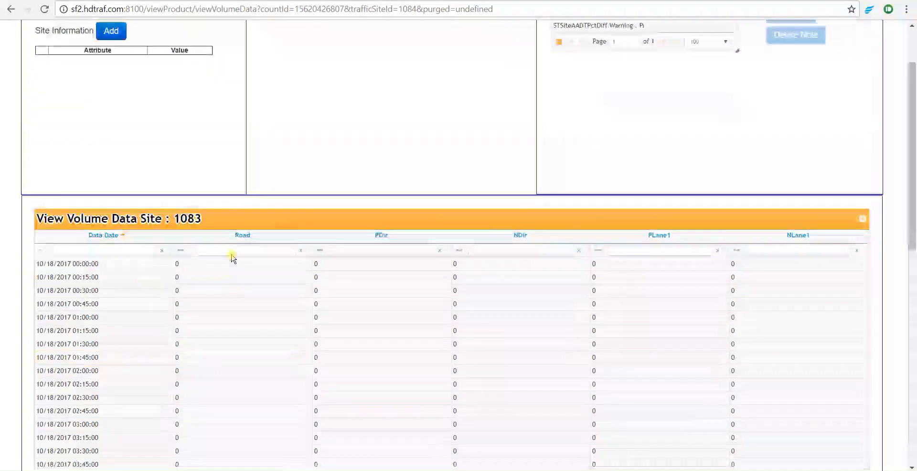
Open the site AADT page, select site 1083, and delete its NConsecutiveHoursOfZero Failed count note
left_click(193, 1)
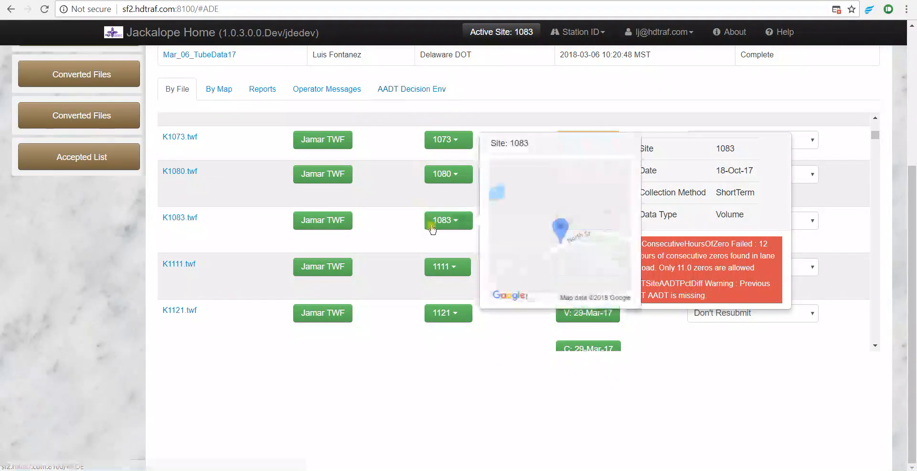
left_click(400, 94)
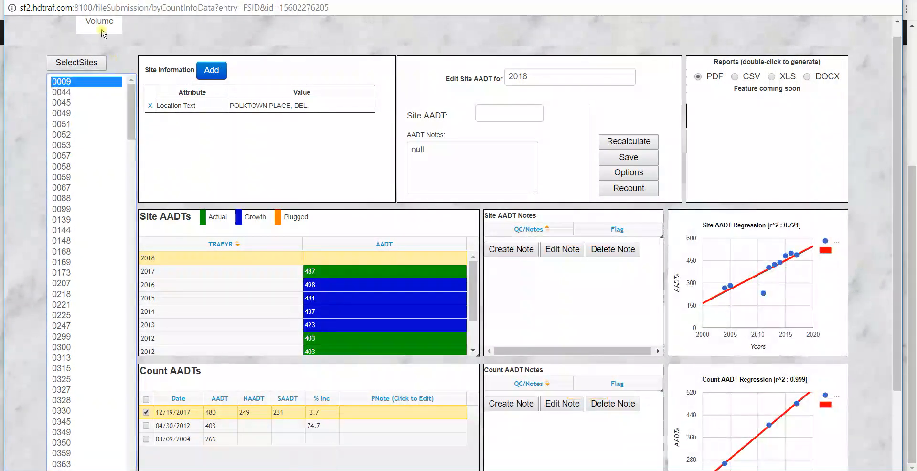
left_click_drag(134, 85, 141, 255)
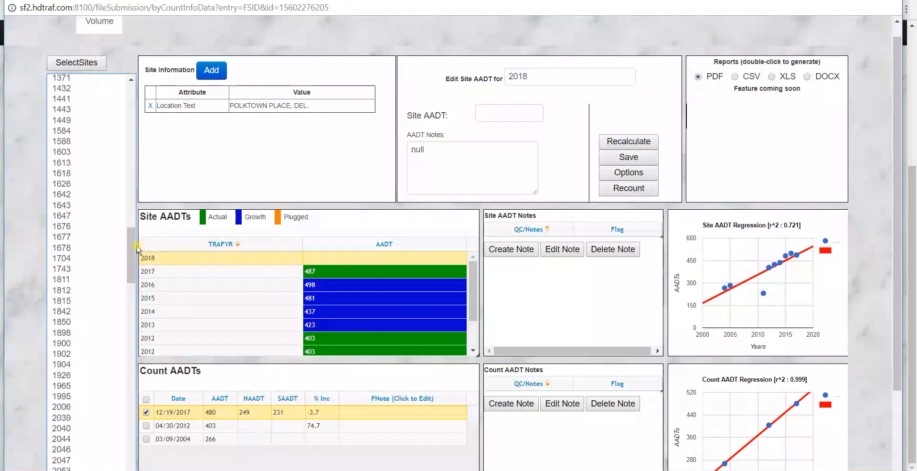
left_click_drag(127, 255, 127, 212)
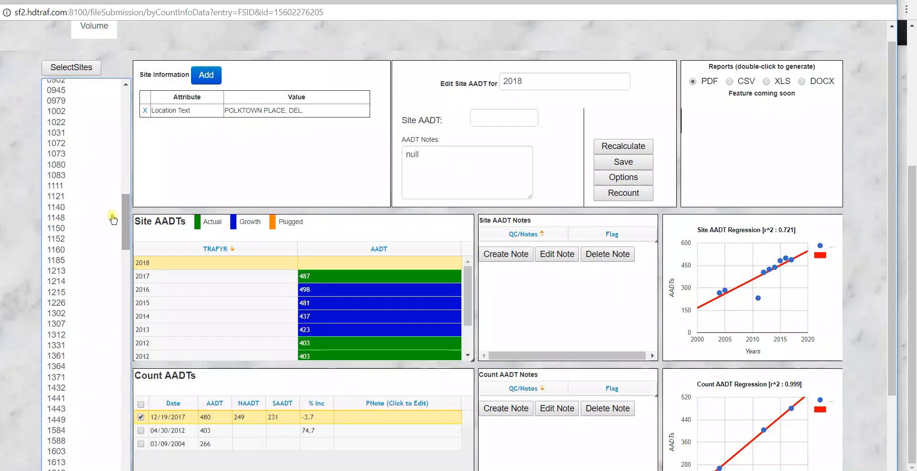
left_click(58, 177)
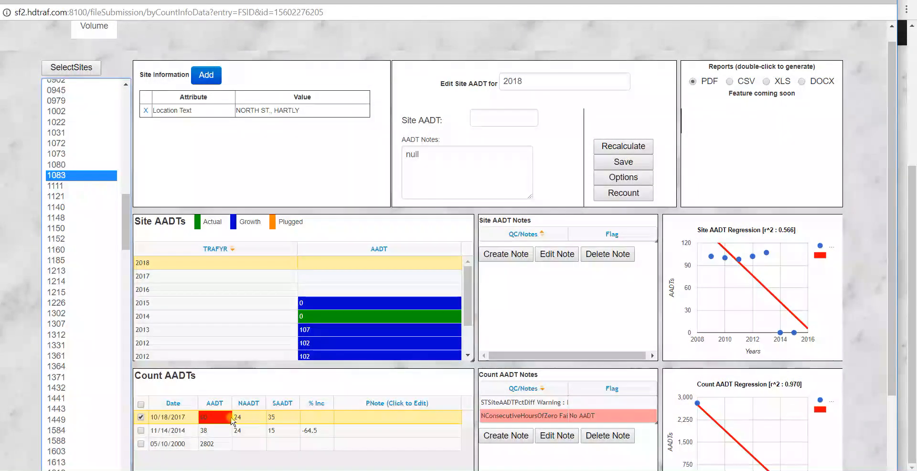
left_click(502, 417)
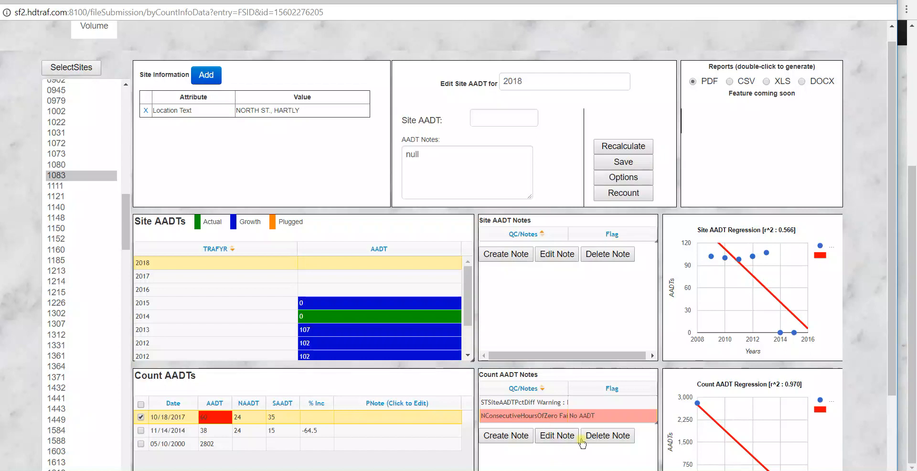
left_click(614, 436)
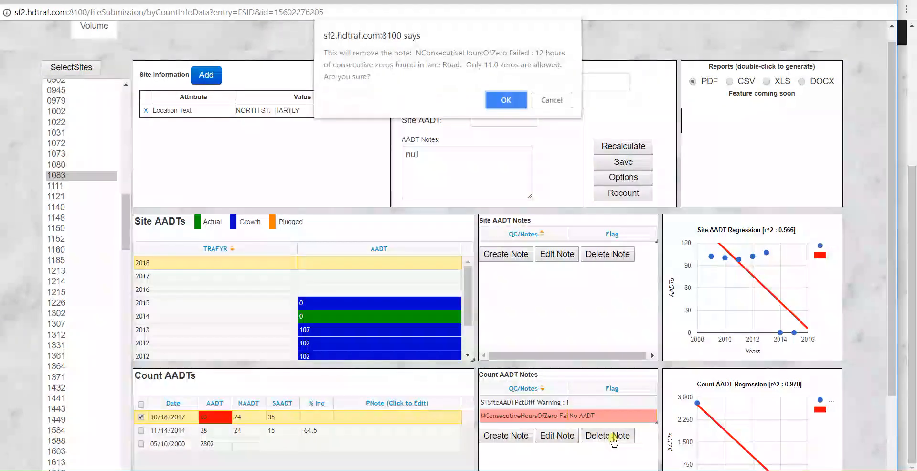
left_click(509, 102)
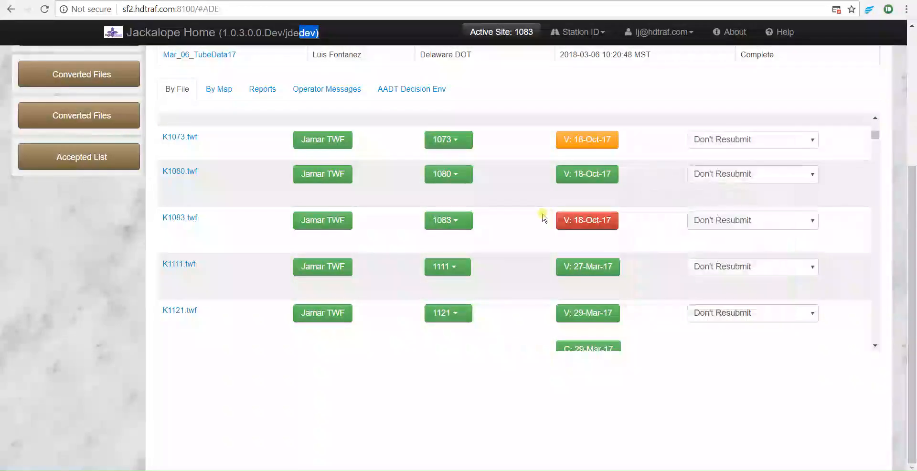
Find 1083 in the batch's file list and recheck file K1083's QC result
scroll(519, 206, "up", 5)
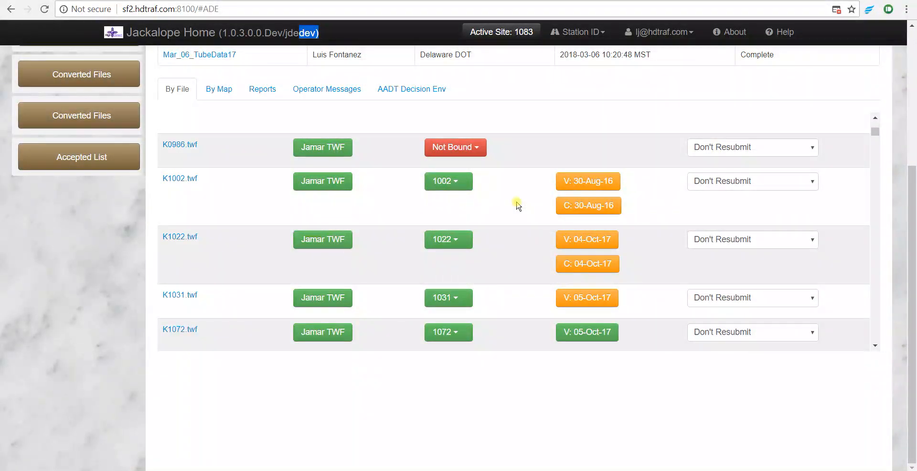
scroll(519, 205, "up", 4)
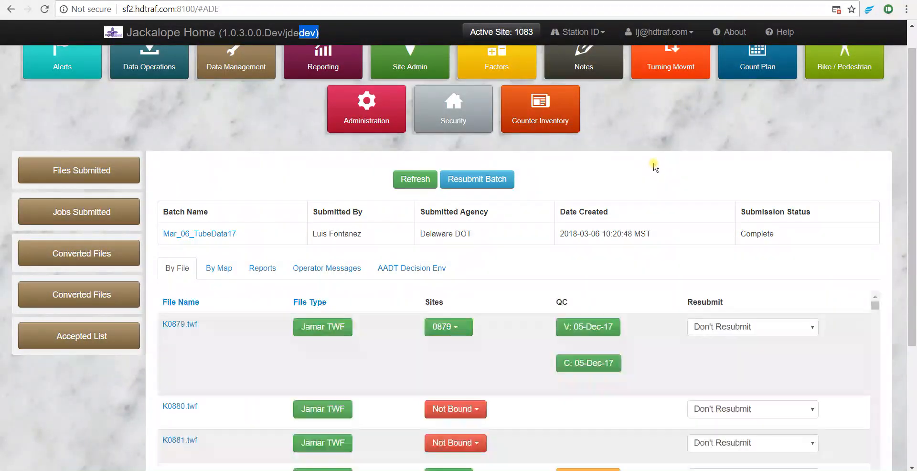
left_click(654, 164)
key("ctrl+f")
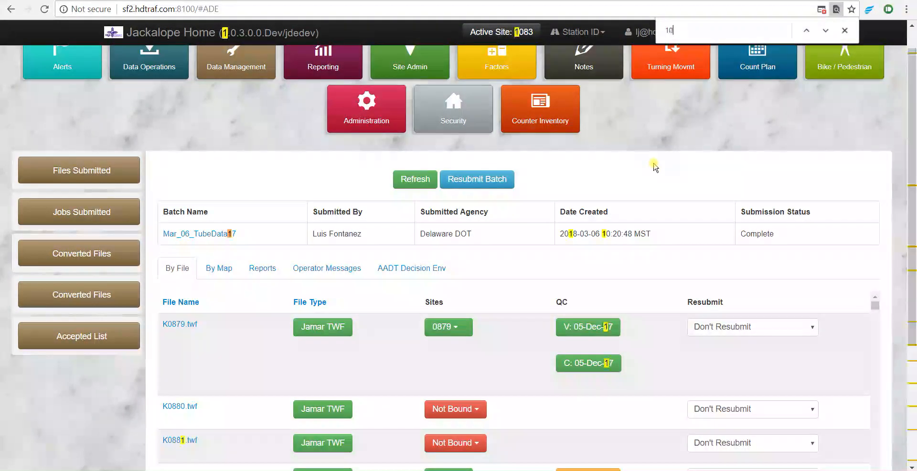
type("1083")
scroll(655, 166, "down", 3)
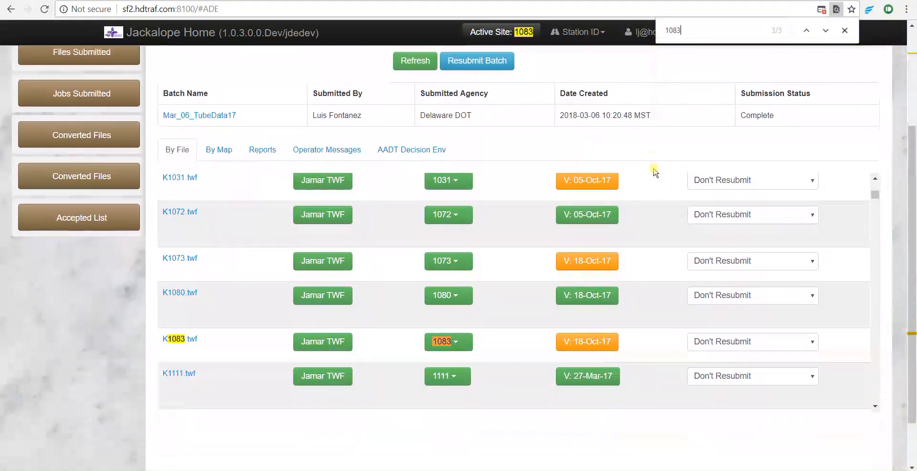
left_click(585, 342)
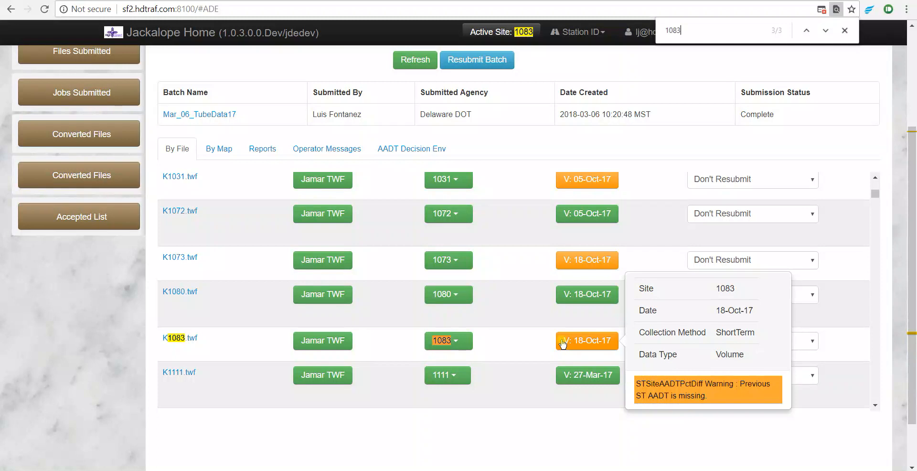
left_click(571, 344)
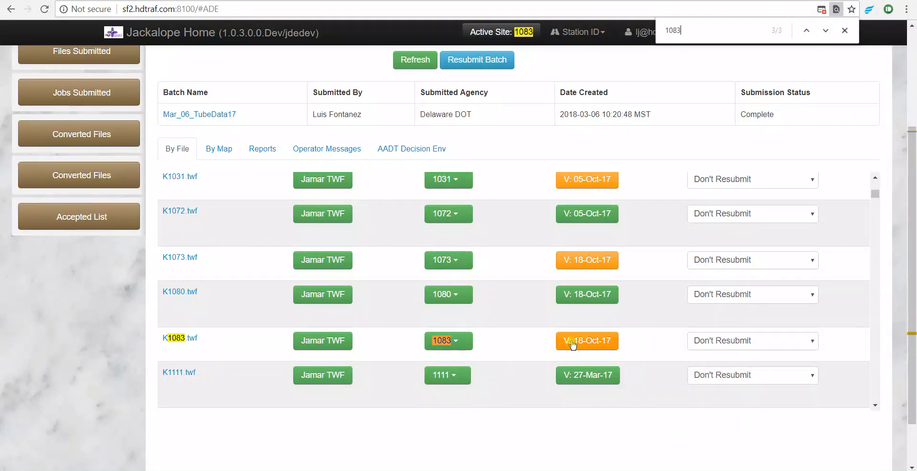
key("Escape")
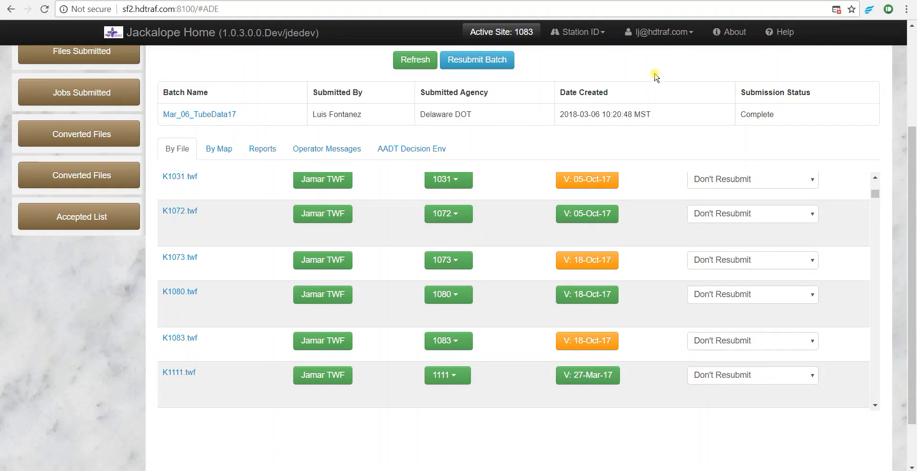
Open the data of the first site 2543 operator message and inspect its existing note in the editor
scroll(635, 92, "up", 3)
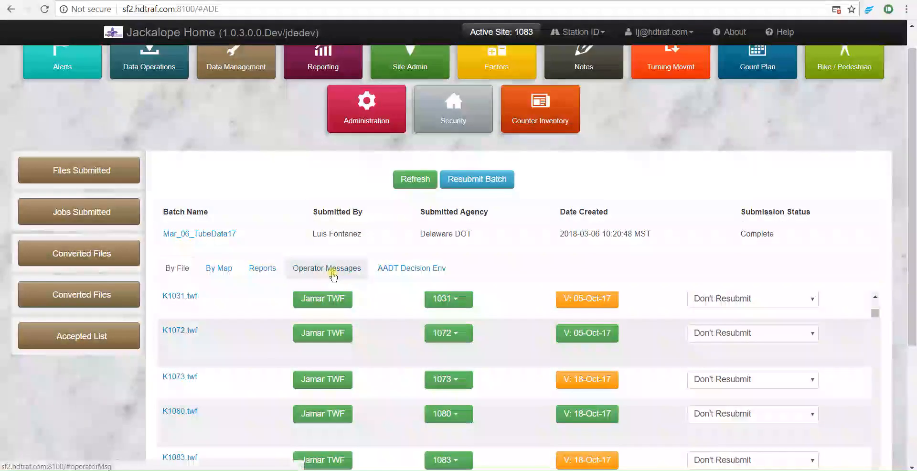
left_click(333, 276)
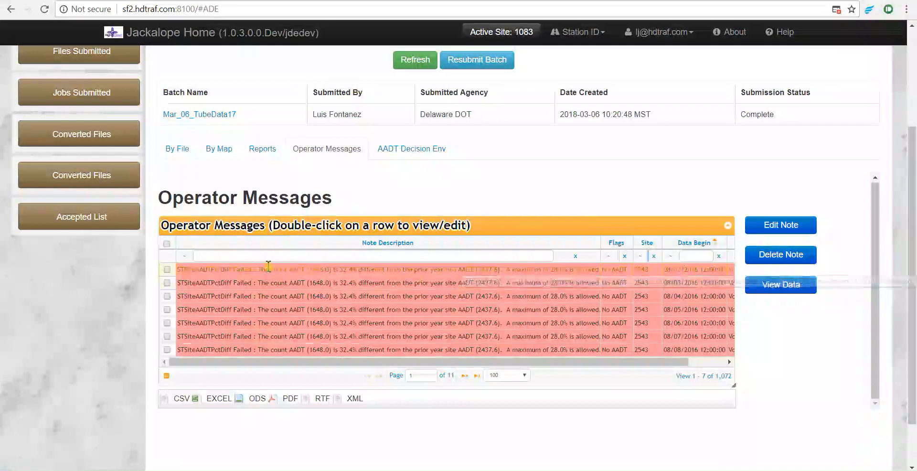
left_click(411, 270)
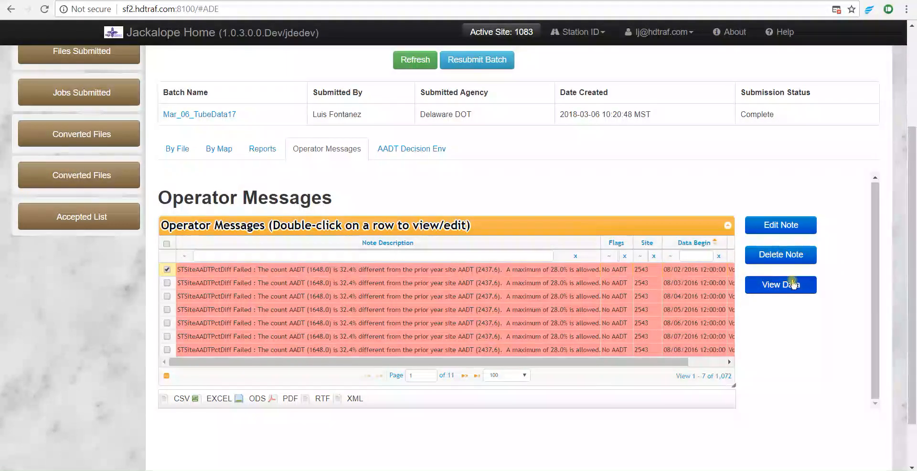
left_click(793, 285)
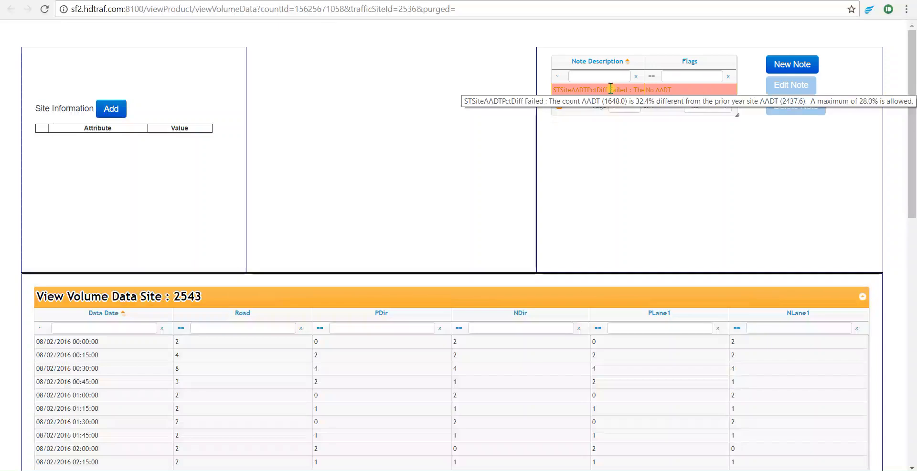
left_click(611, 89)
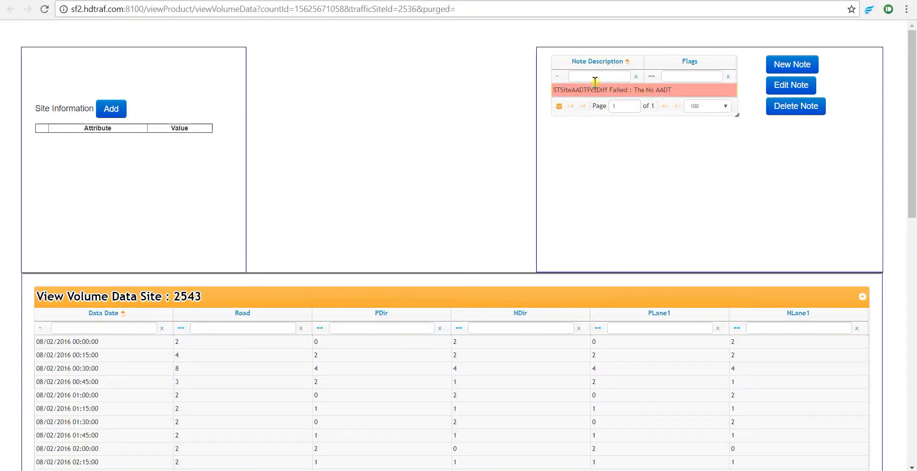
left_click(777, 90)
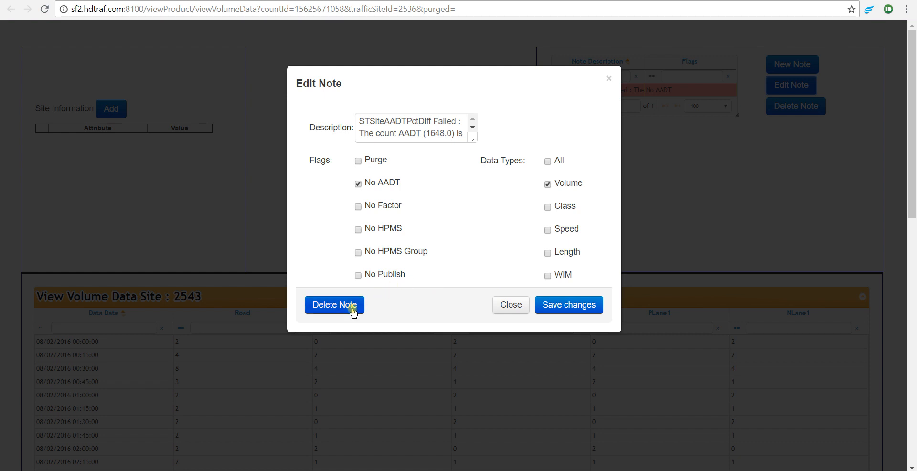
left_click(509, 305)
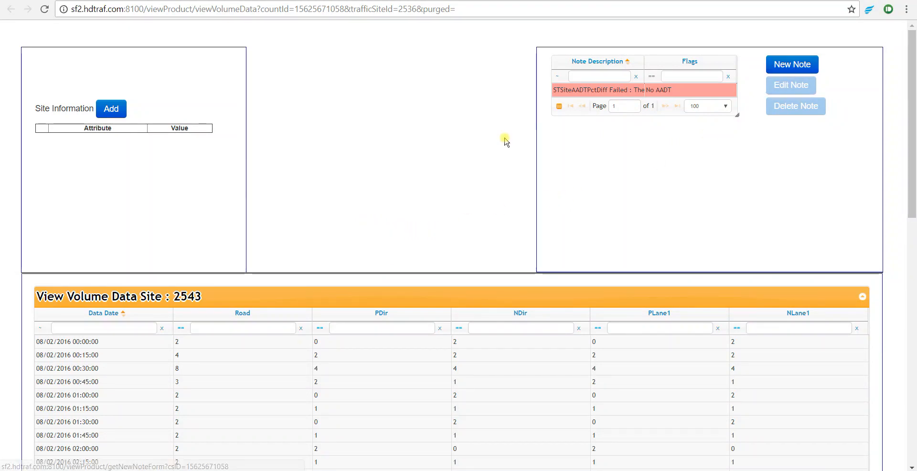
Add a new Purge note covering all data types, confirm purging the data, and close the data view
left_click(791, 63)
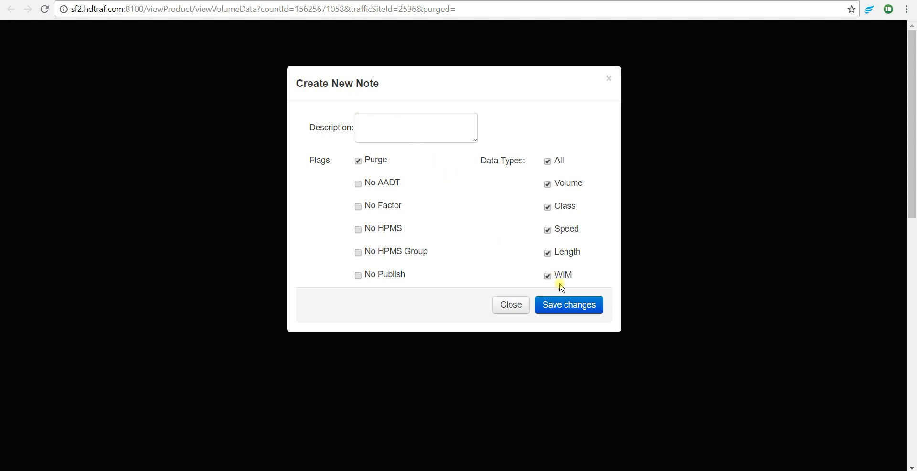
left_click(569, 305)
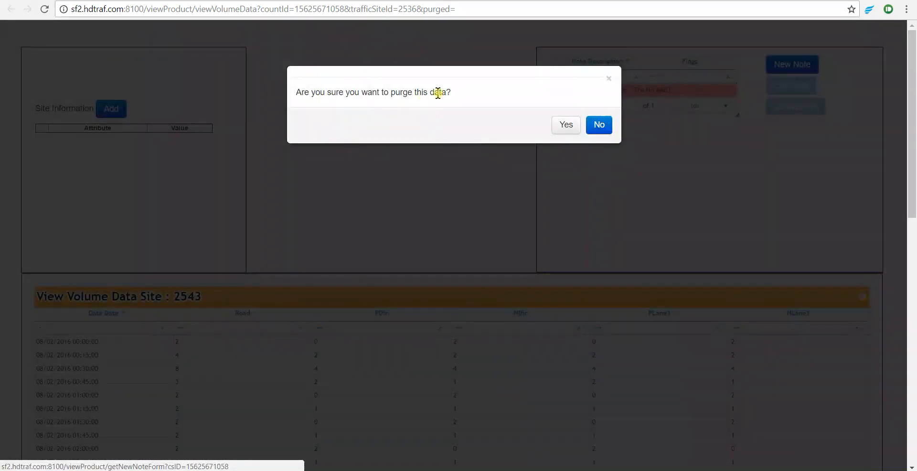
left_click(559, 123)
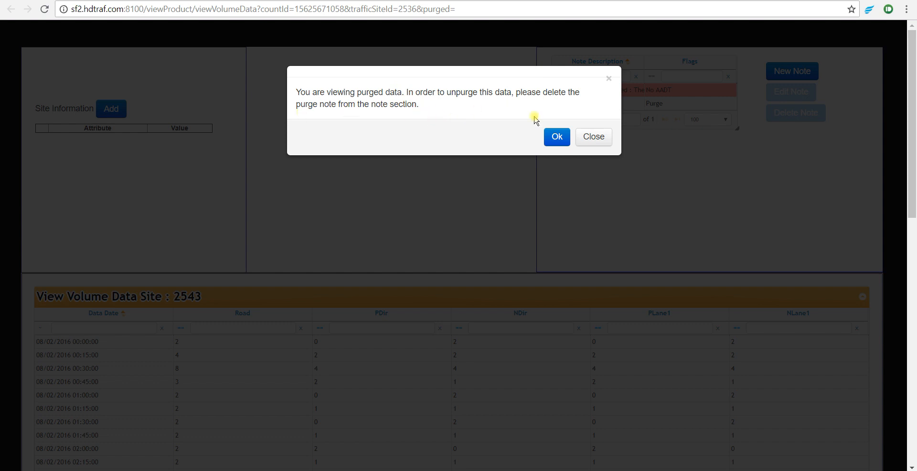
left_click(558, 138)
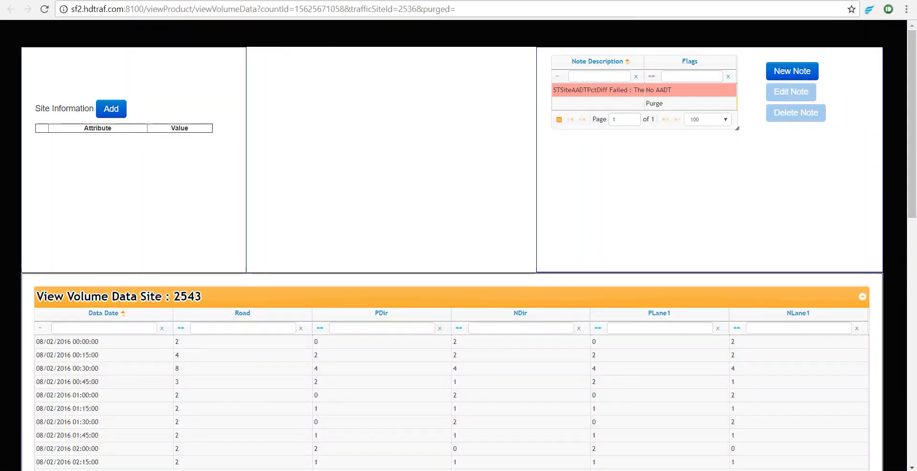
key("ctrl+w")
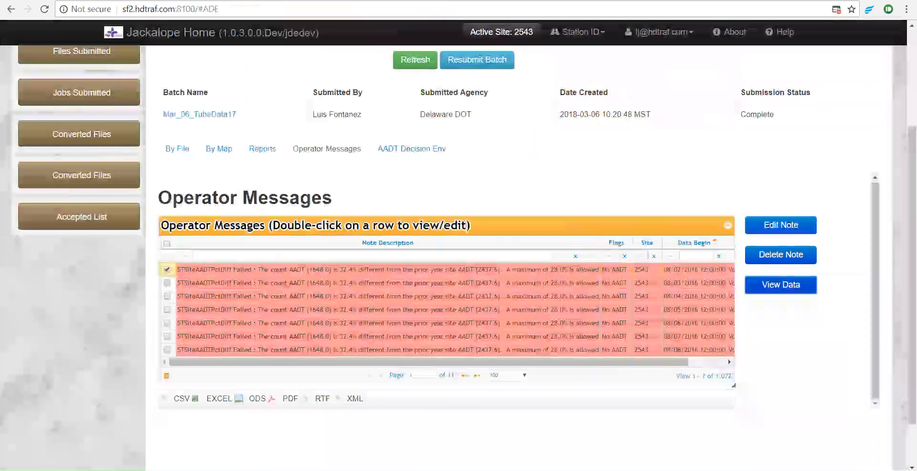
Open the batch's file list and search it for site 2543
left_click(183, 150)
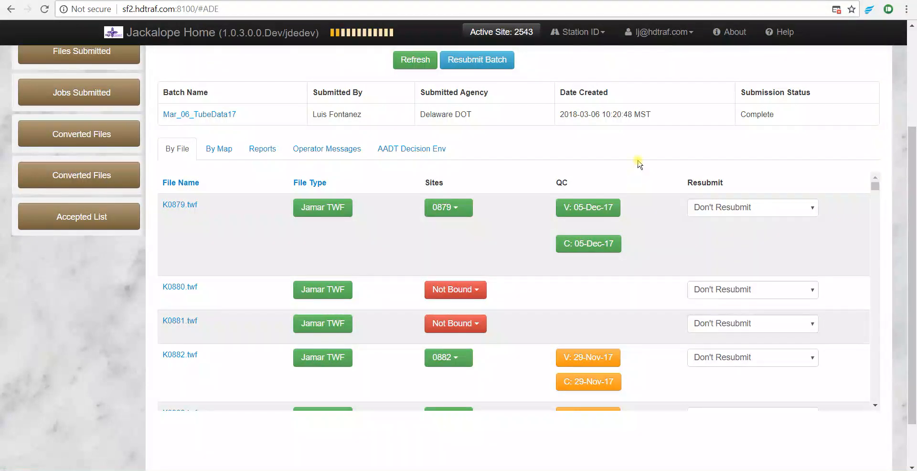
key("ctrl+f")
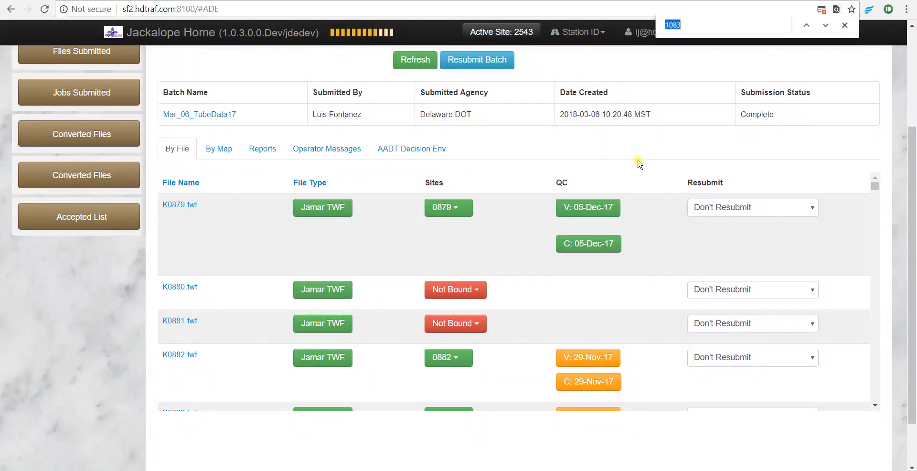
type("2543")
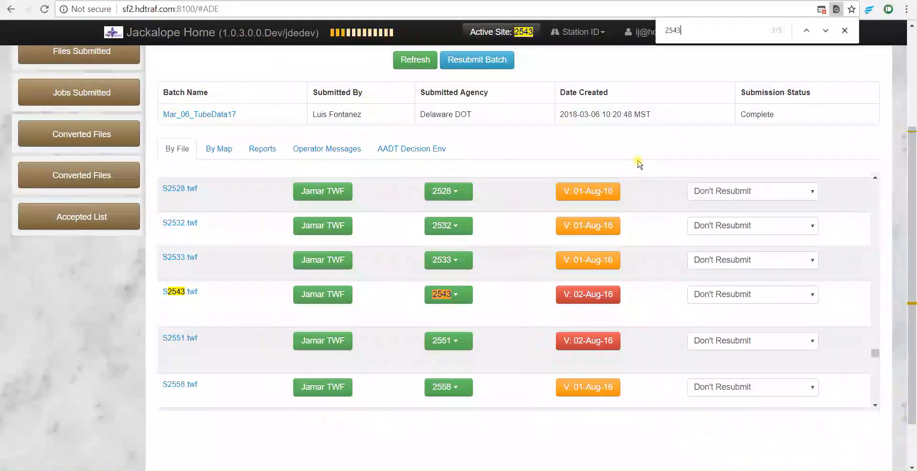
Switch between the data view and the batch page, then inspect file S2543's QC result in the file list
left_click(406, 0)
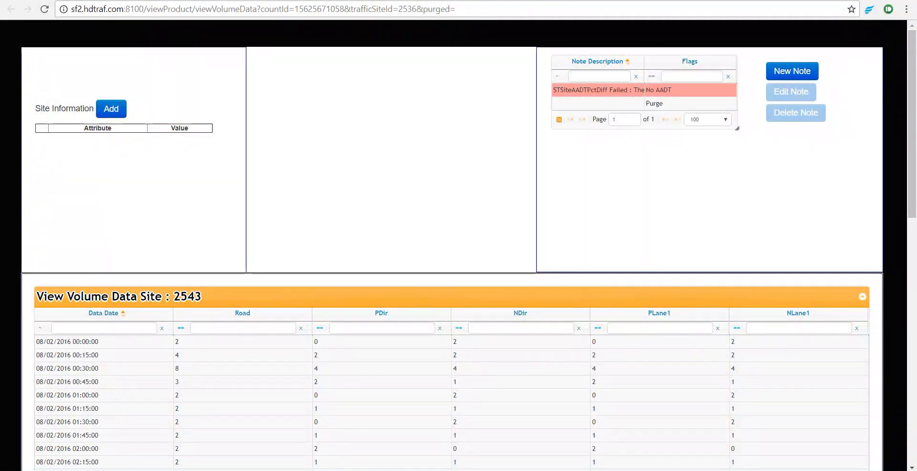
left_click(167, 1)
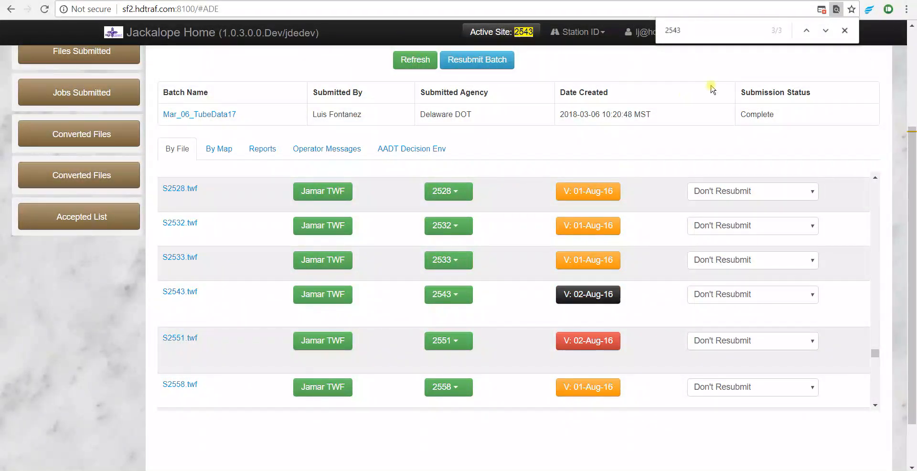
left_click(823, 36)
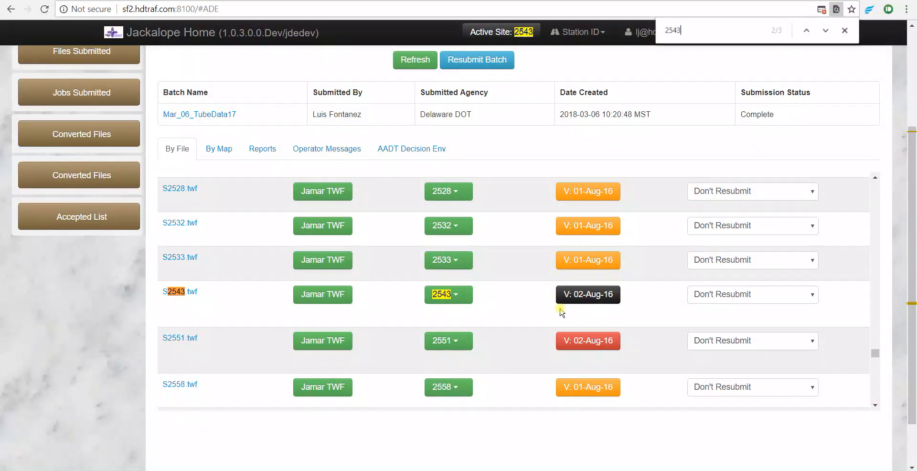
mouse_move(607, 297)
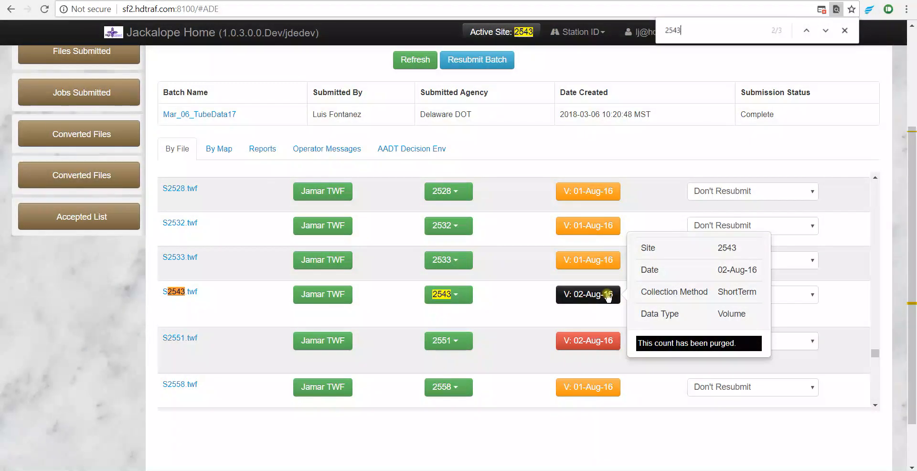